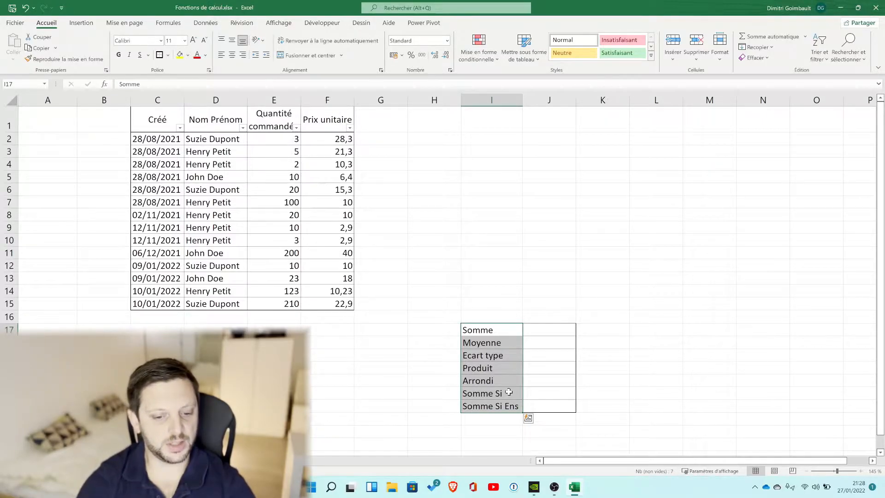
# Try entering =somme without arguments in cell J17, and clear the cell
pyautogui.click(538, 330)
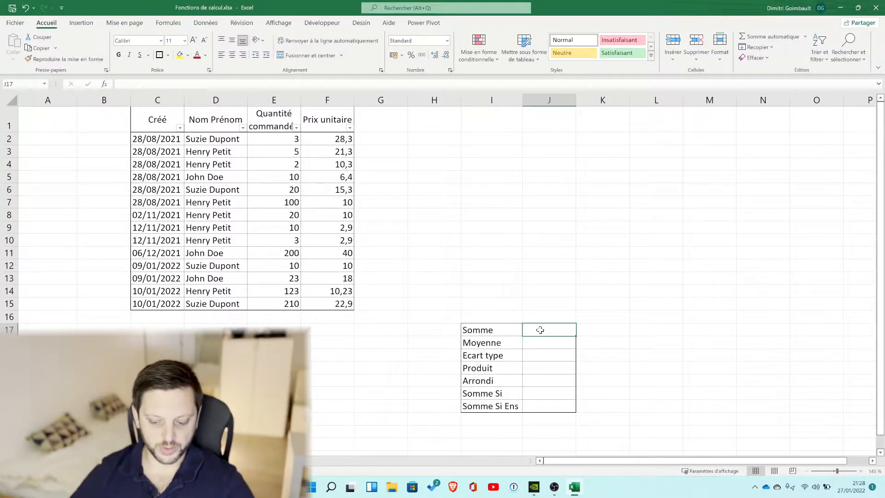
pyautogui.write('=')
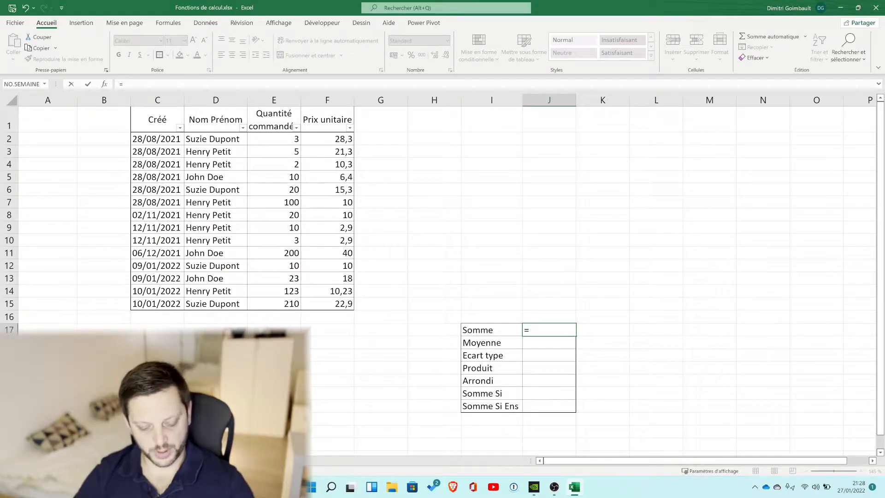
pyautogui.write('somme')
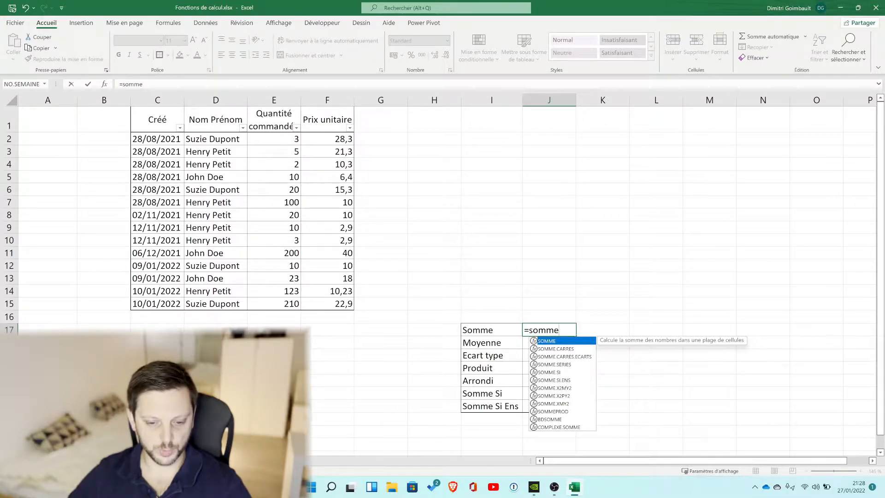
pyautogui.press('Escape')
pyautogui.click(609, 319)
pyautogui.click(564, 332)
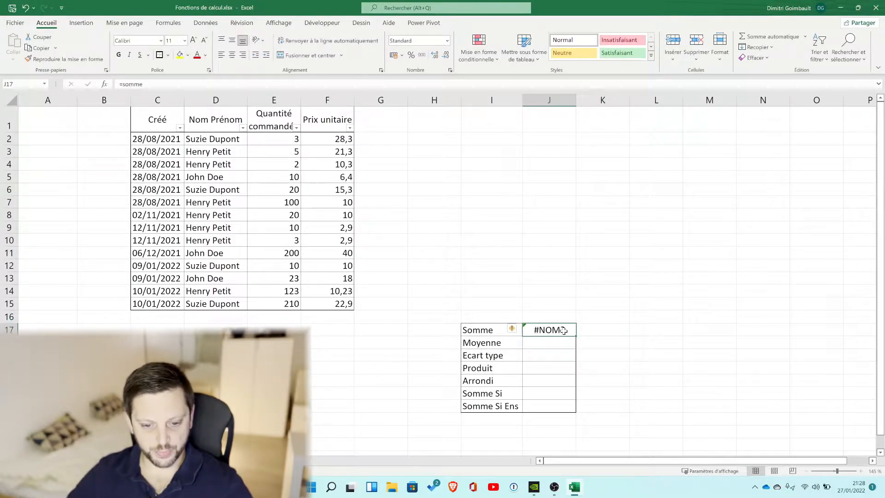
pyautogui.press('Delete')
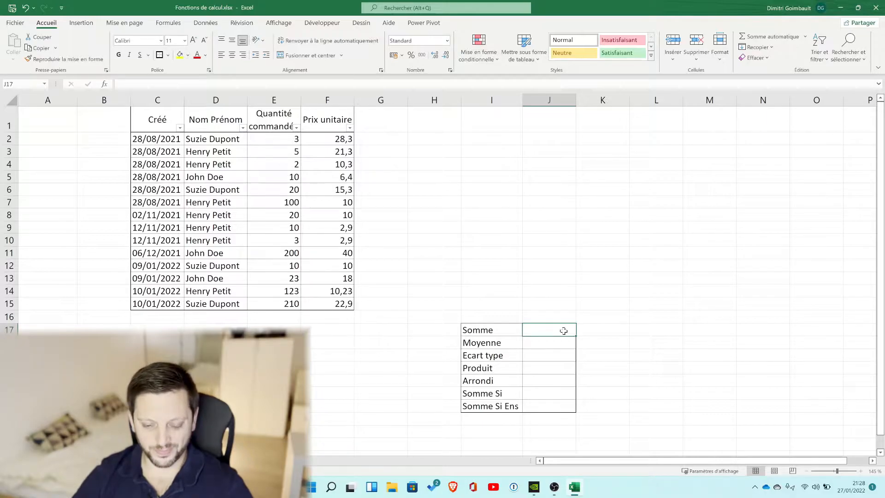
# Try starting the formula in cell J17 as +somme, and discard the entry
pyautogui.write('+')
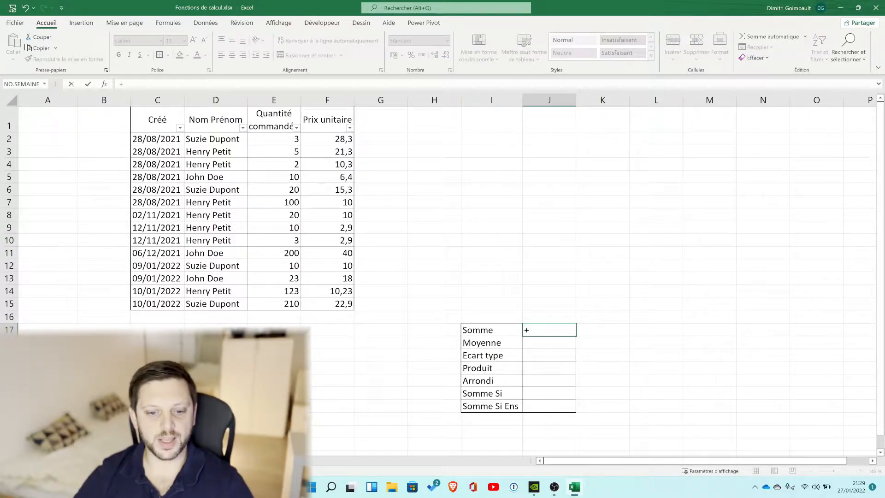
pyautogui.write('somme')
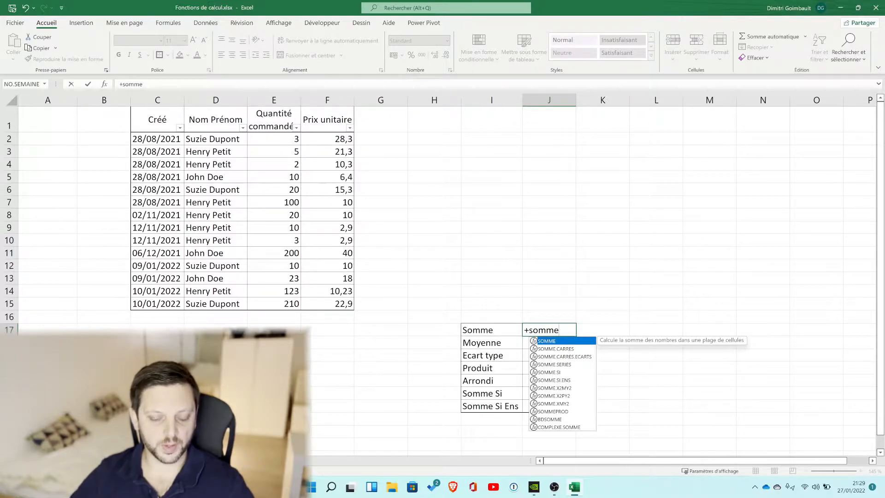
pyautogui.press('BackSpace')
pyautogui.press('BackSpace')
pyautogui.press('BackSpace')
pyautogui.press('BackSpace')
pyautogui.press('BackSpace')
pyautogui.press('BackSpace')
pyautogui.press('Escape')
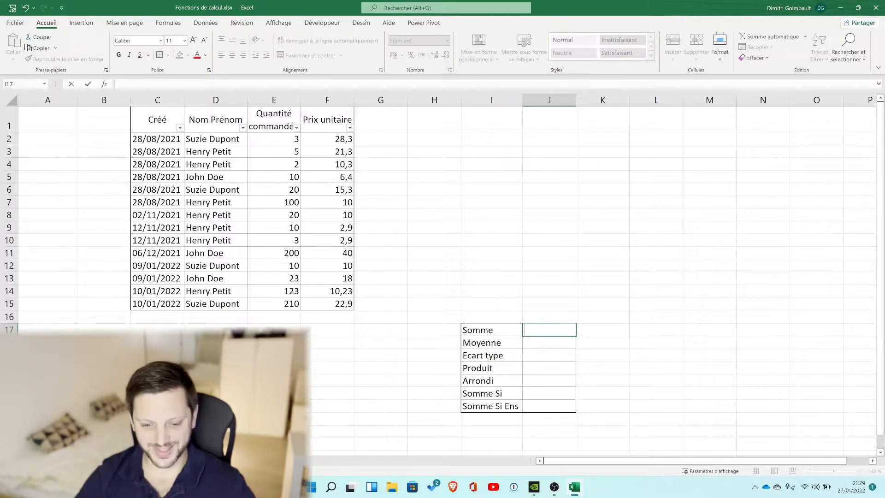
# Try starting the formula in cell J17 as -somme, and discard the entry
pyautogui.write('-somme')
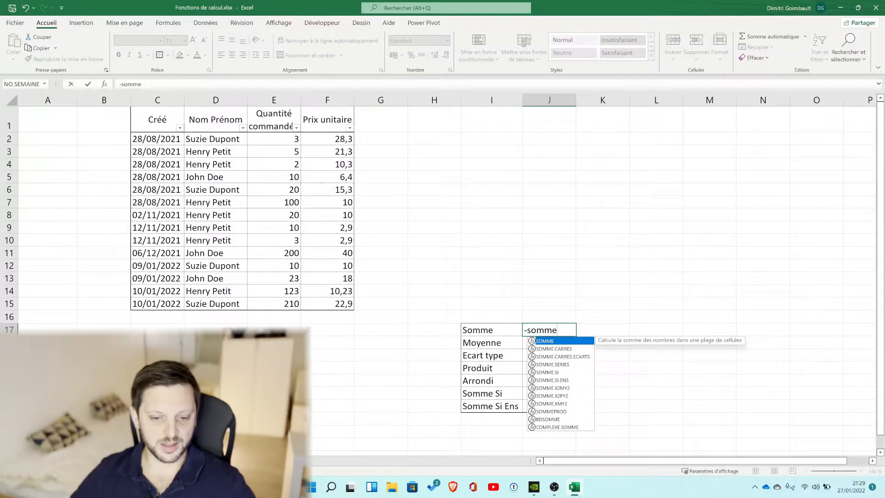
pyautogui.press('BackSpace')
pyautogui.press('BackSpace')
pyautogui.press('BackSpace')
pyautogui.press('Escape')
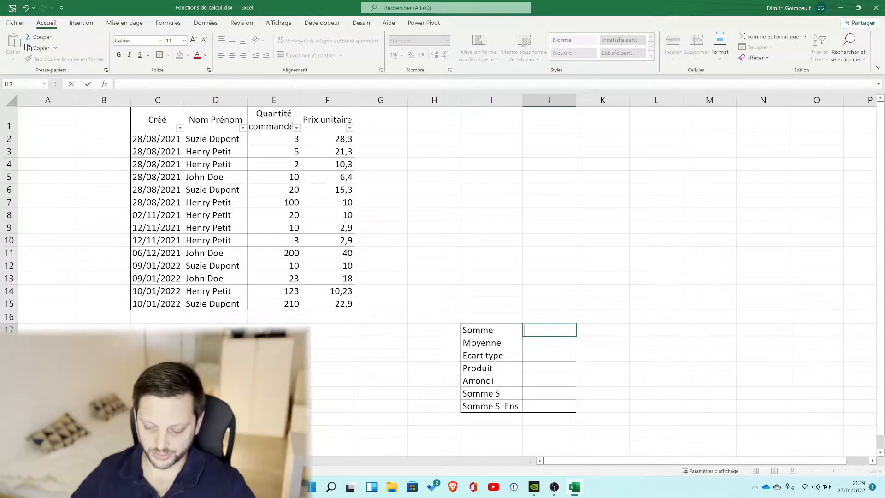
# Enter "-premier exemple" in cell J7
pyautogui.click(538, 203)
pyautogui.write('-')
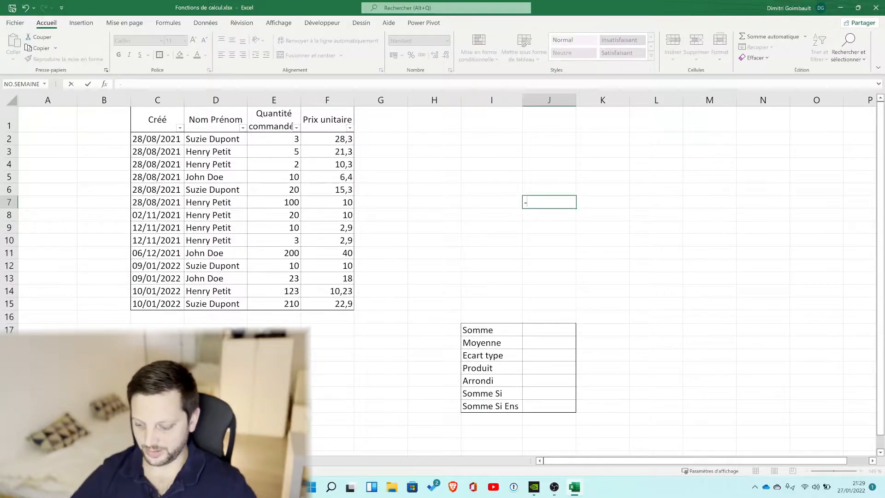
pyautogui.write('pr')
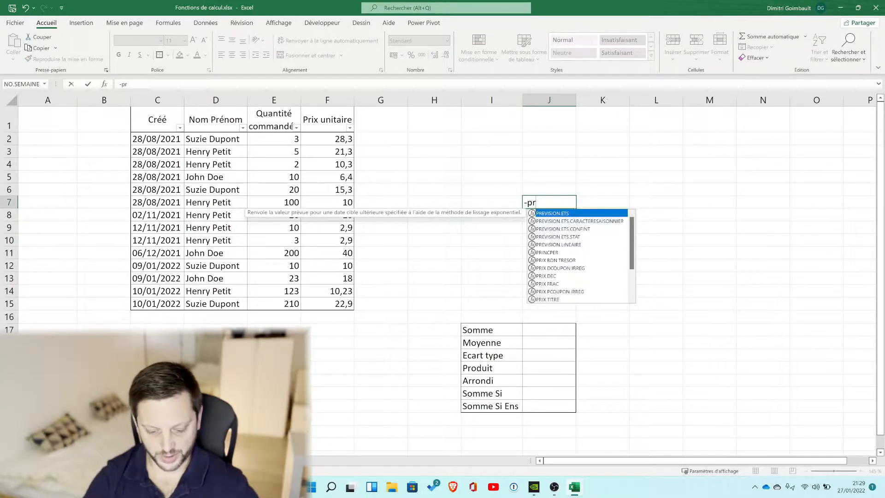
pyautogui.write('emeier exemple')
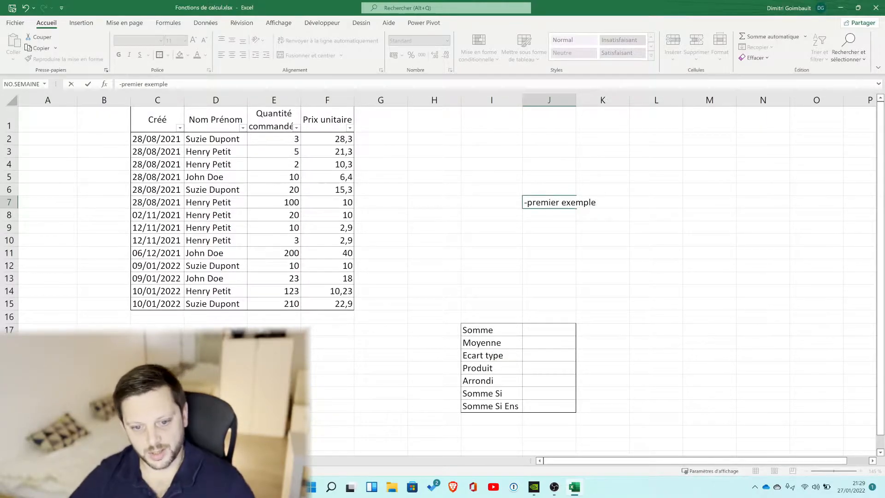
pyautogui.press('Return')
# Convert the J7 entry to the plain text '-premier exemple, and clear the cell
pyautogui.click(557, 202)
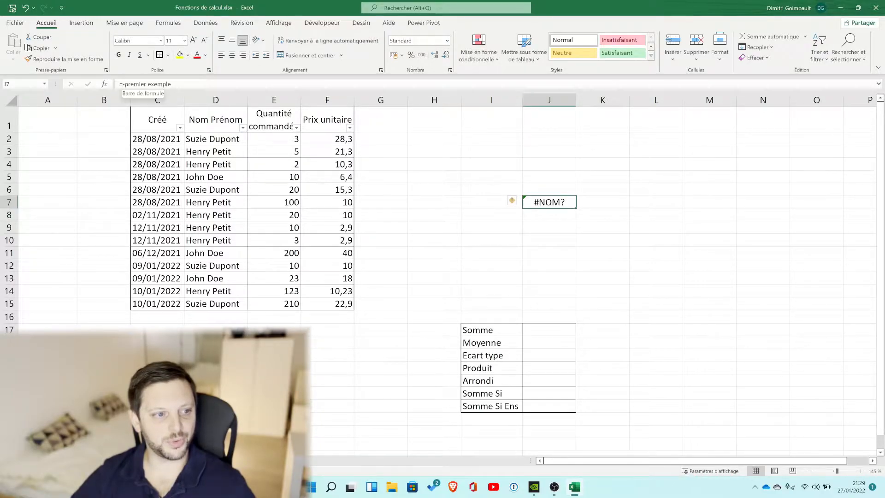
pyautogui.click(123, 84)
pyautogui.press('BackSpace')
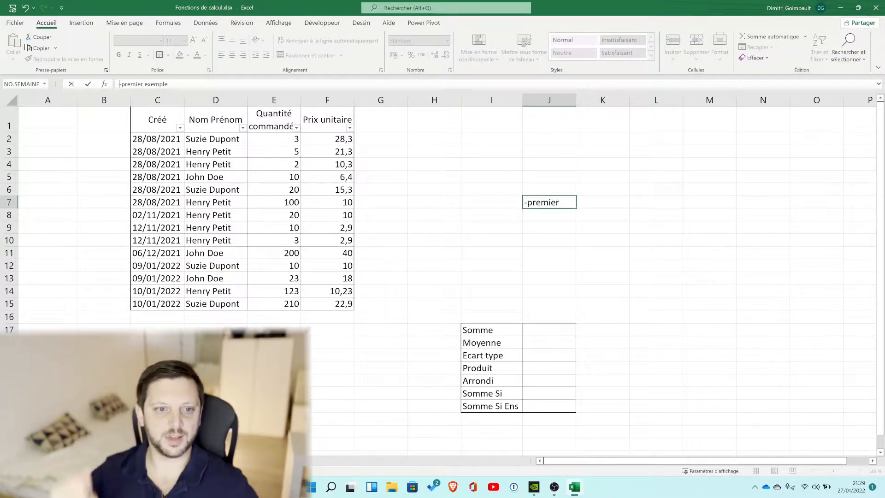
pyautogui.press('Return')
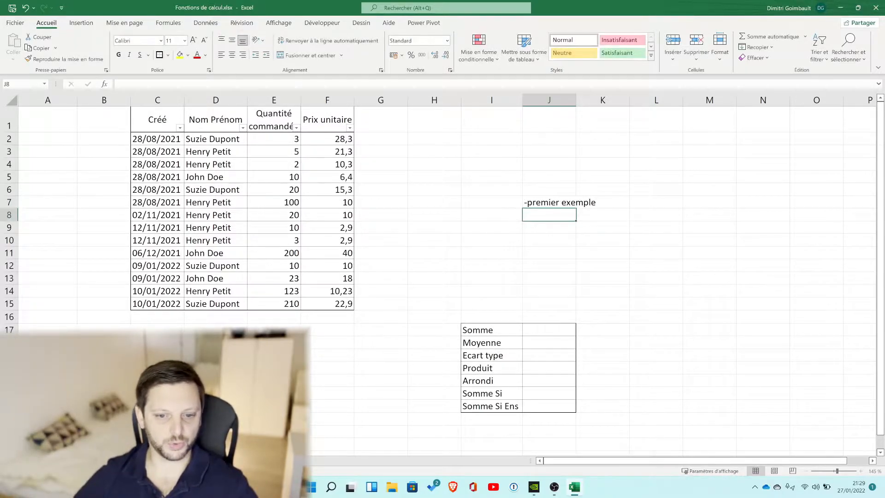
pyautogui.click(539, 201)
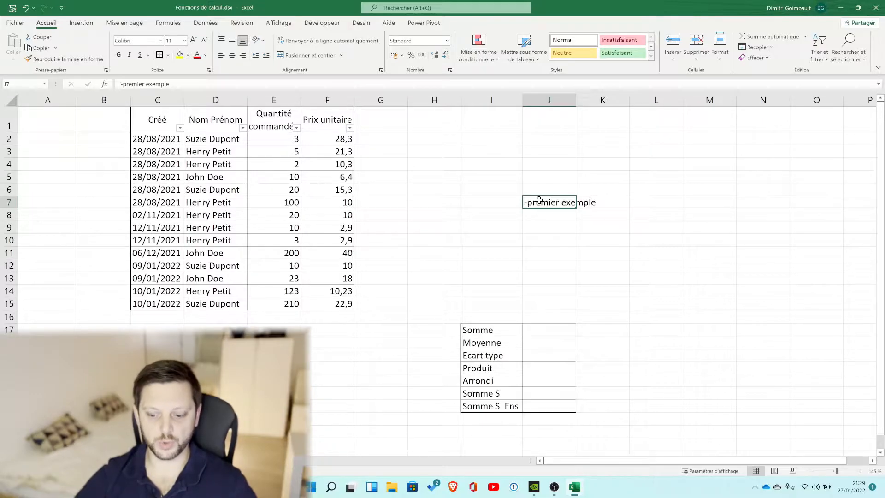
pyautogui.press('Delete')
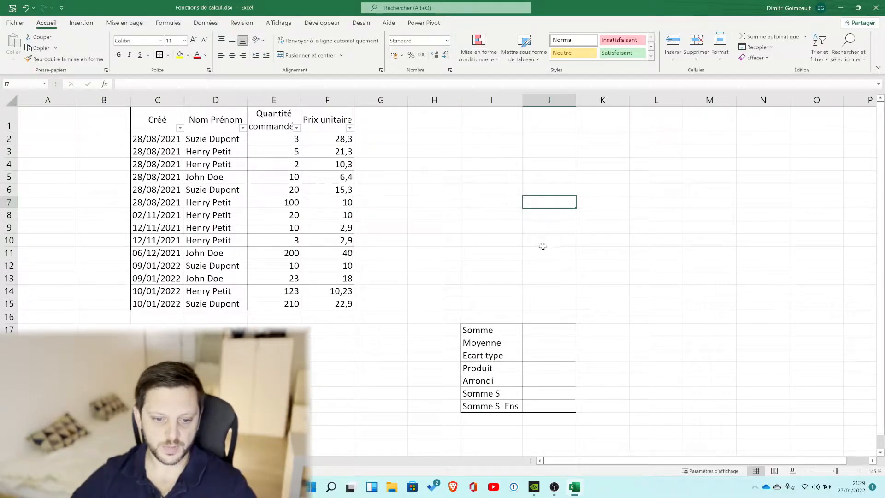
# Enter =somme(E2;E3;E4) in cell J17 to add the first three ordered quantities
pyautogui.click(554, 331)
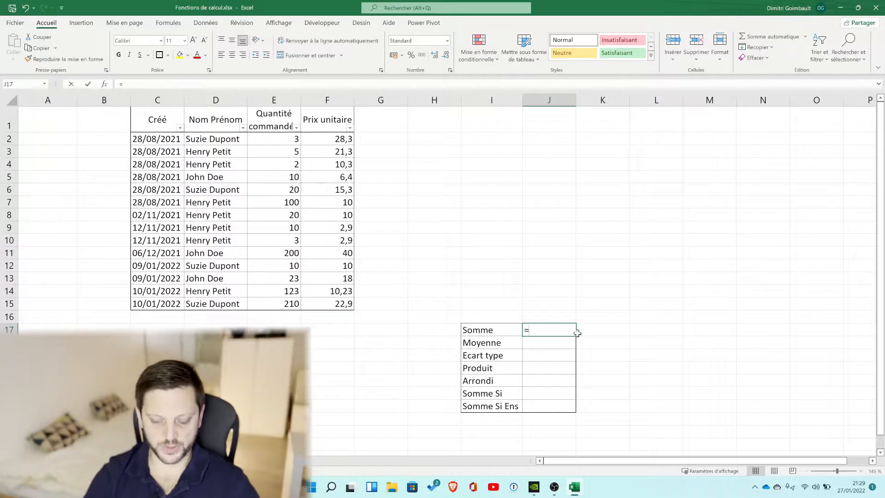
pyautogui.write('=sommer')
pyautogui.press('BackSpace')
pyautogui.write('(')
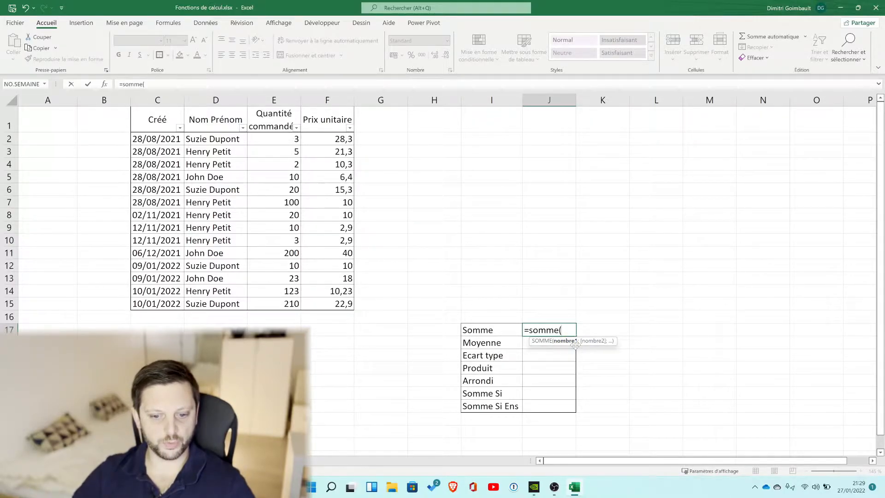
pyautogui.click(282, 139)
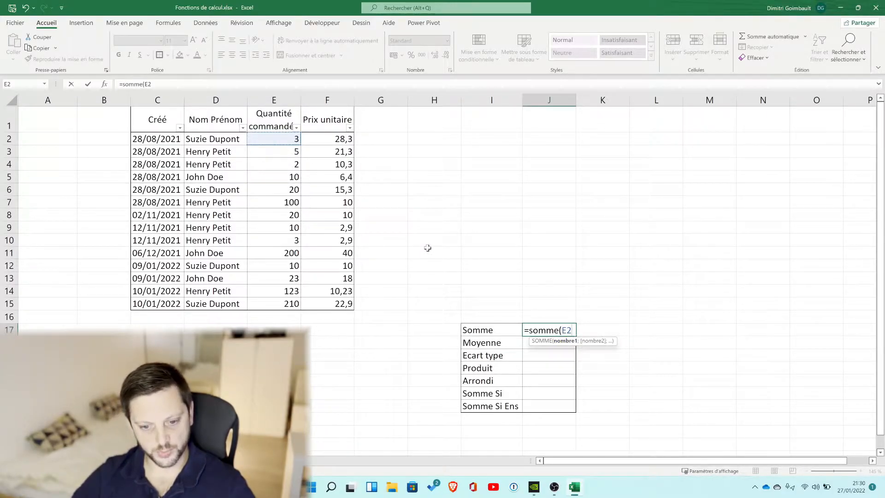
pyautogui.write(';')
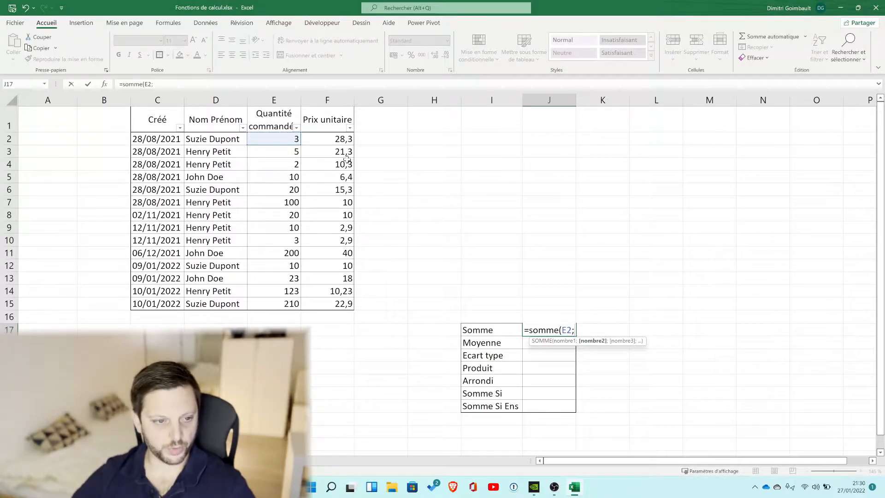
pyautogui.click(272, 151)
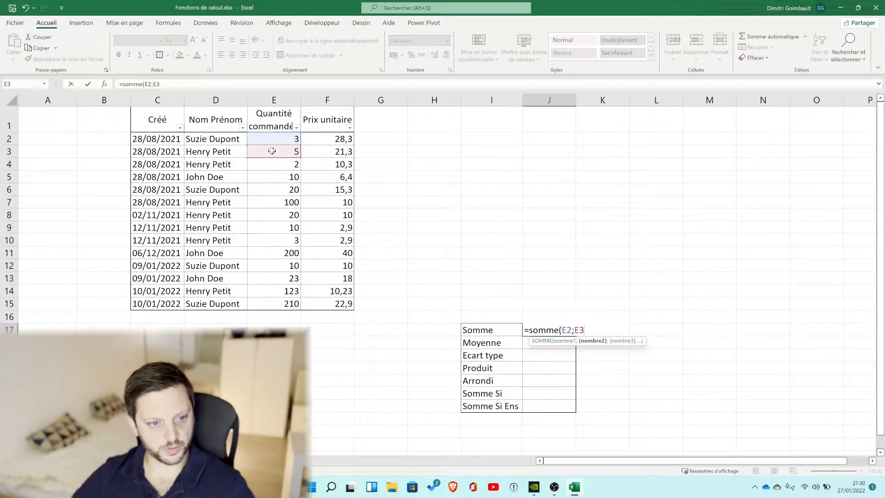
pyautogui.write(';')
pyautogui.scroll(-1, 259, 175)
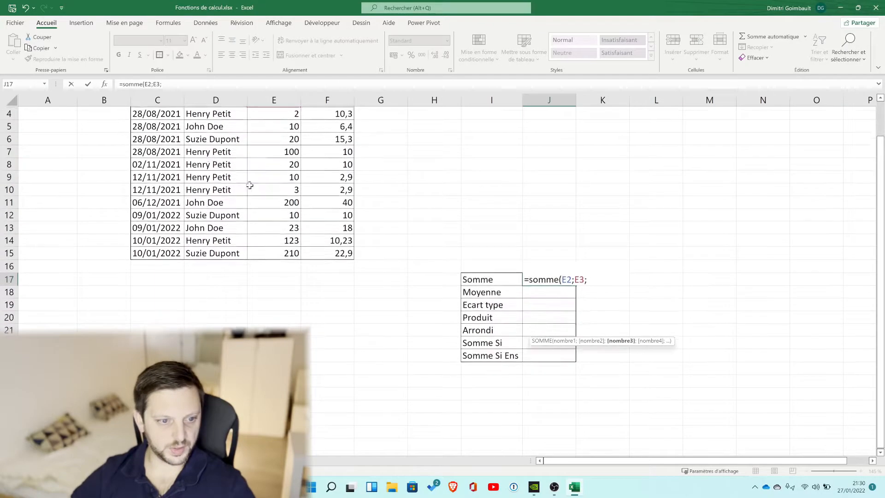
pyautogui.scroll(1, 283, 152)
pyautogui.click(286, 166)
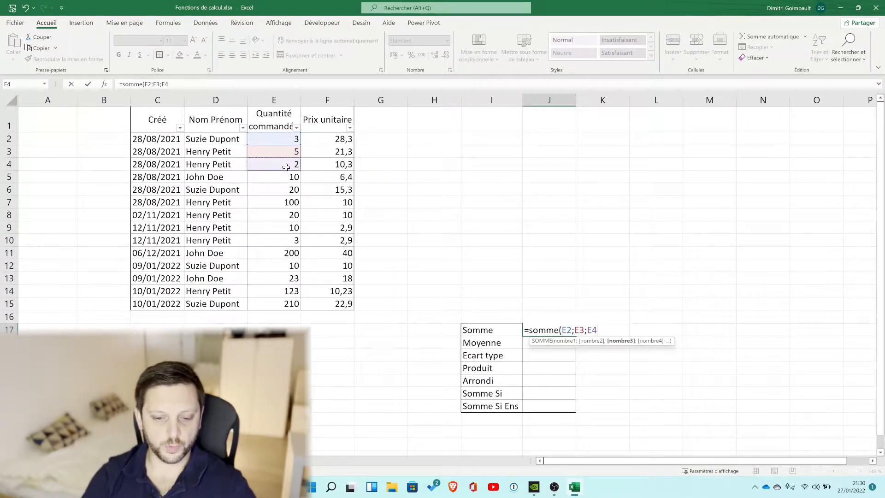
pyautogui.write(')')
pyautogui.press('Return')
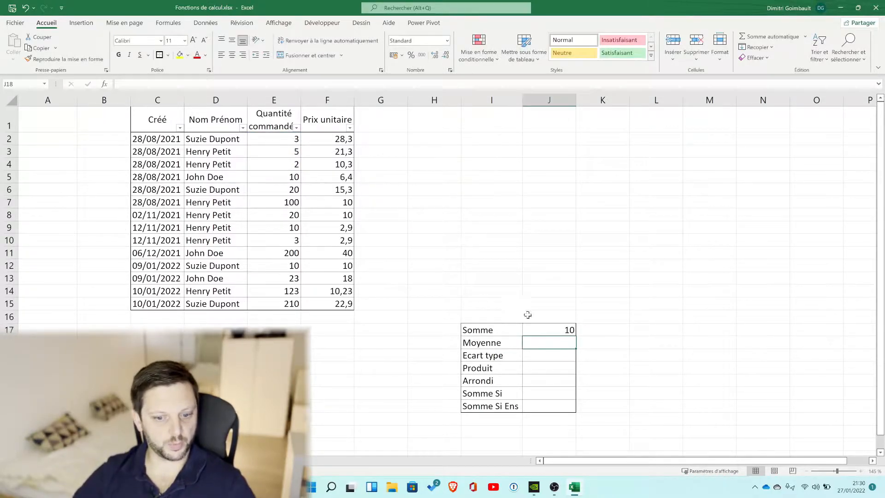
# Replace the formula in J17 with =somme(E2:E15) to total the whole ordered quantity column
pyautogui.click(556, 331)
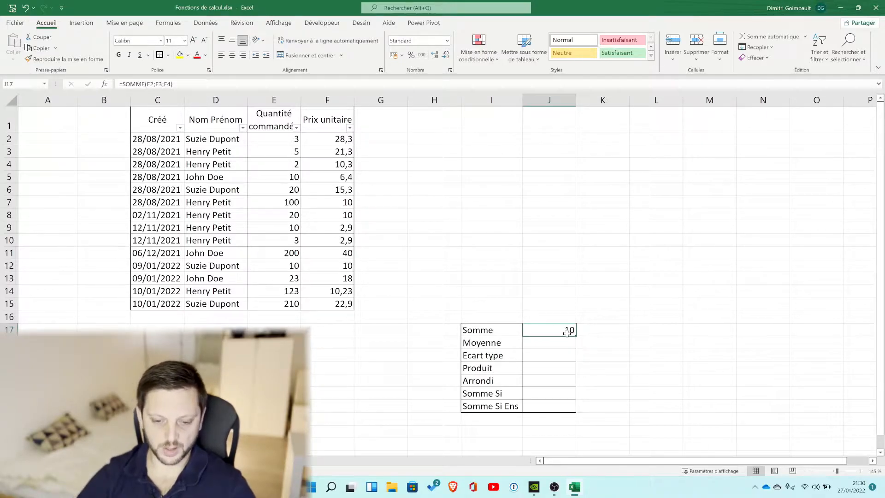
pyautogui.press('Delete')
pyautogui.write('=')
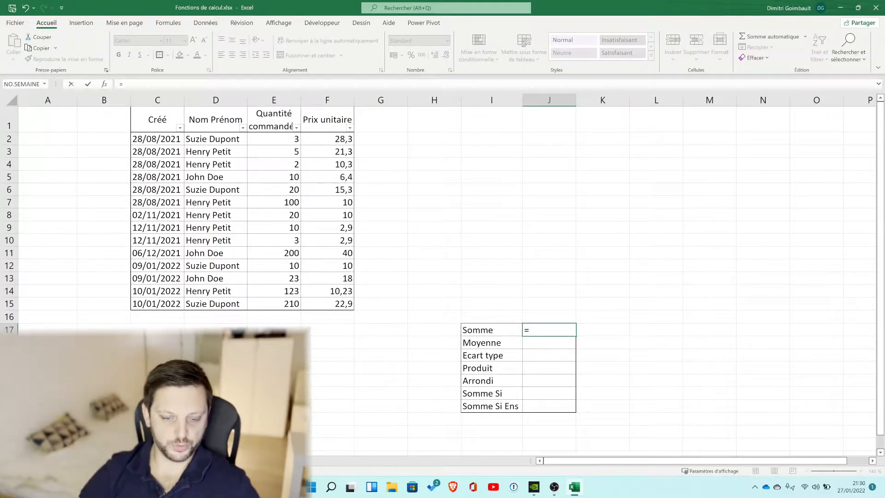
pyautogui.write('somme(')
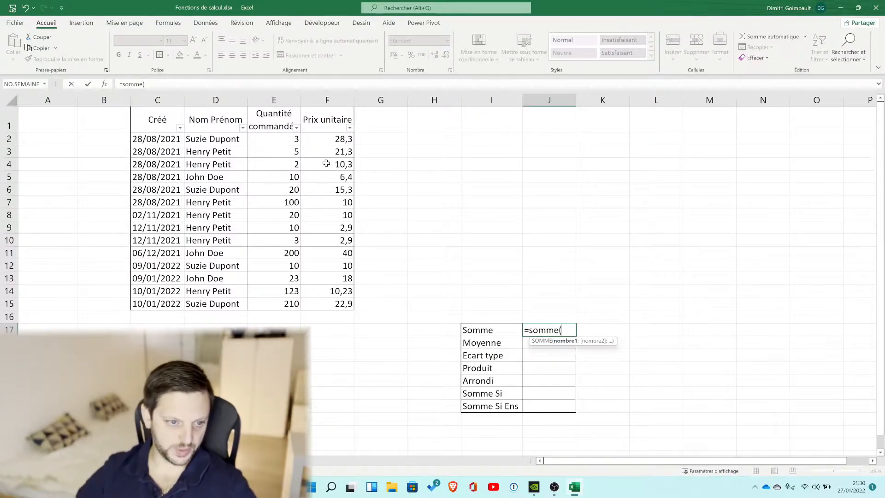
pyautogui.moveTo(281, 138); pyautogui.dragTo(285, 303)
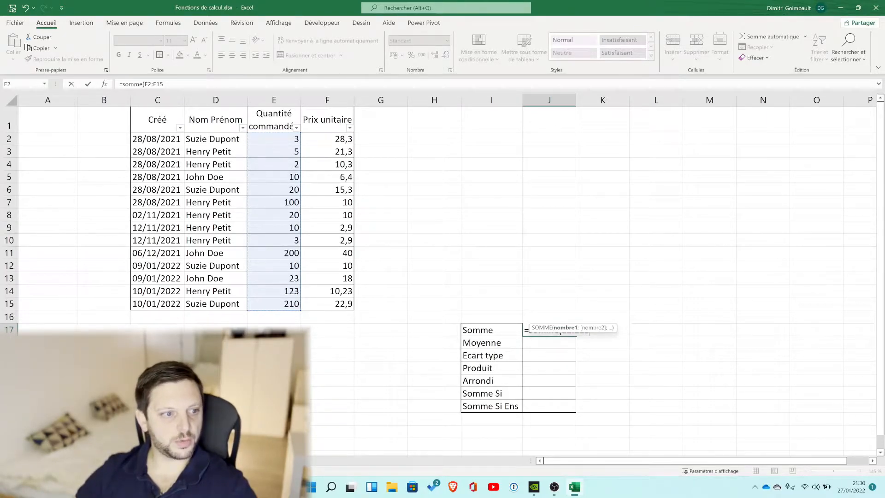
pyautogui.click(165, 85)
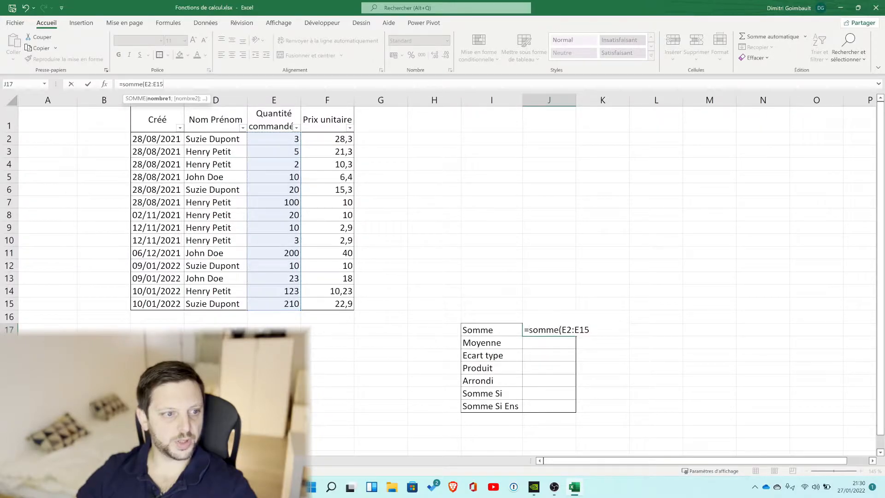
pyautogui.write(')')
pyautogui.press('Return')
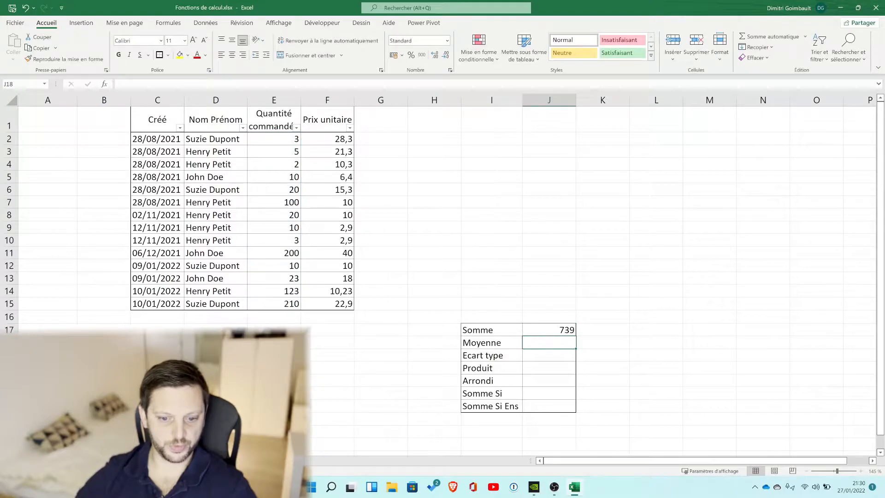
# Select the ordered quantities in E2:E15 and copy their automatically calculated sum
pyautogui.moveTo(277, 138); pyautogui.dragTo(277, 304)
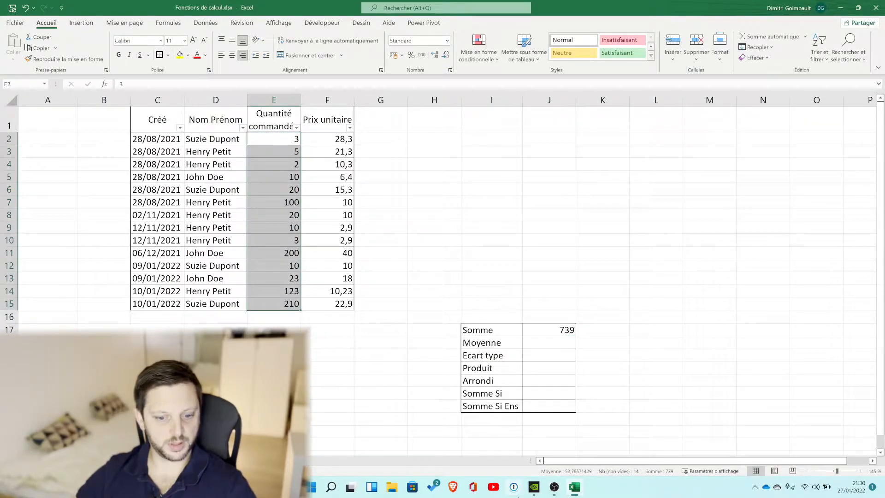
pyautogui.click(660, 472)
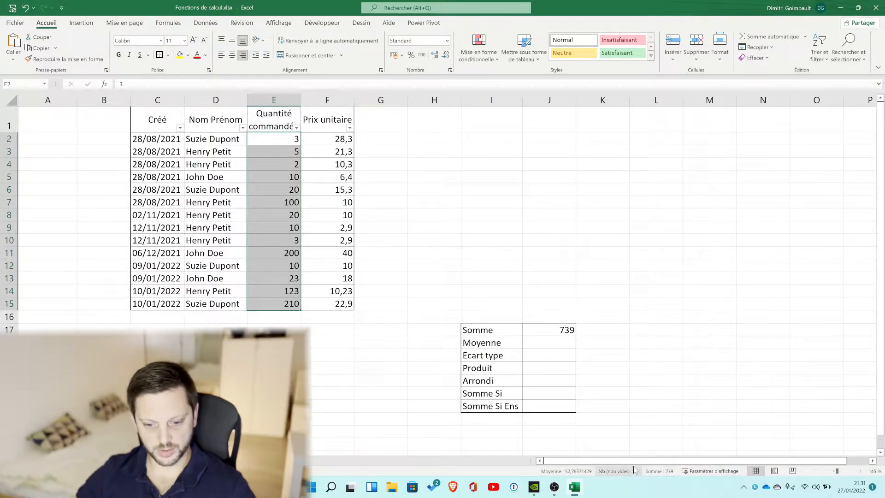
# Clear the formula from the Somme result cell J17
pyautogui.click(539, 333)
pyautogui.press('Delete')
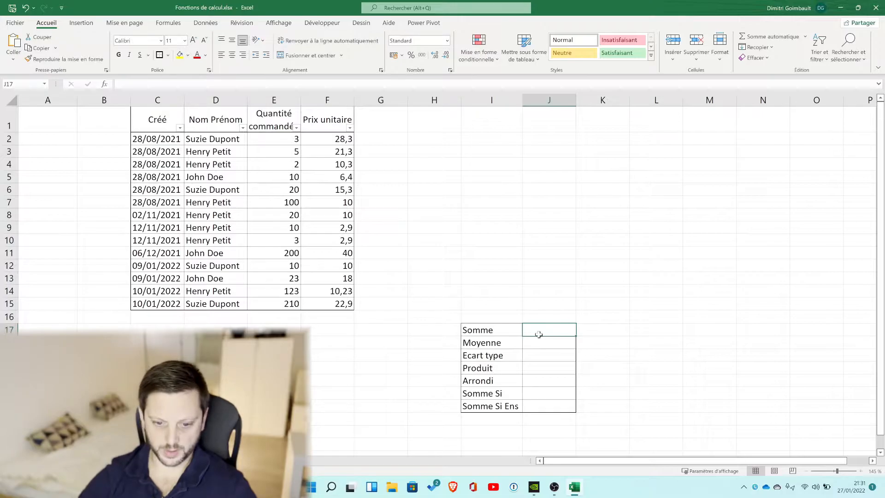
# Enter =somme(E2:F15) in the Somme result cell J17 and check it against the automatic sum of the selected range E2:F15
pyautogui.write('=')
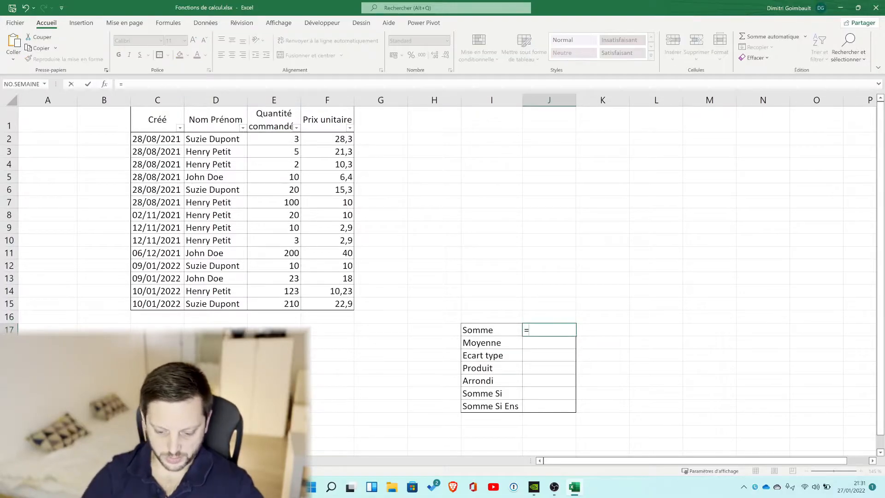
pyautogui.write('somme')
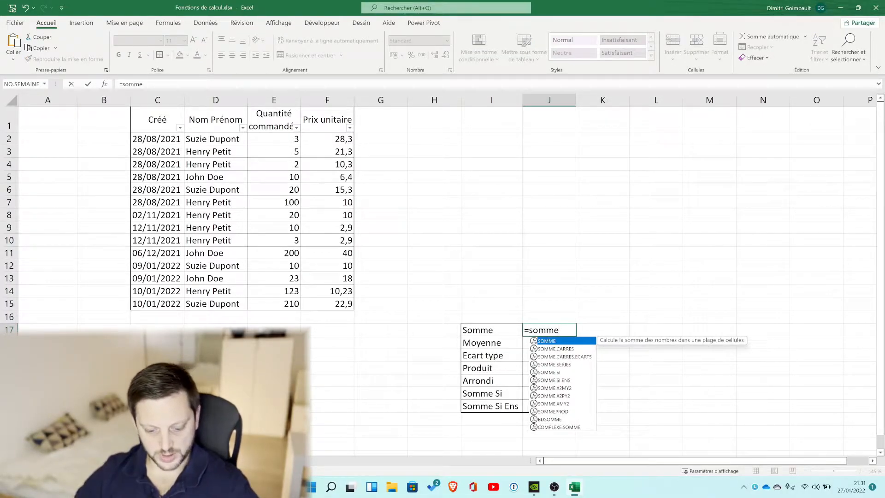
pyautogui.write('(')
pyautogui.moveTo(293, 139)
pyautogui.mouseDown()
pyautogui.moveTo(333, 241)
pyautogui.moveTo(333, 306)
pyautogui.mouseUp()
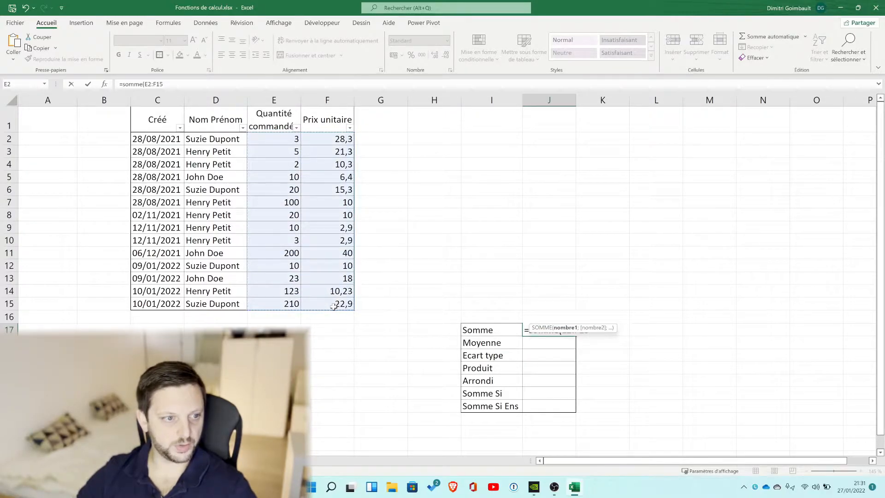
pyautogui.write(')')
pyautogui.press('Return')
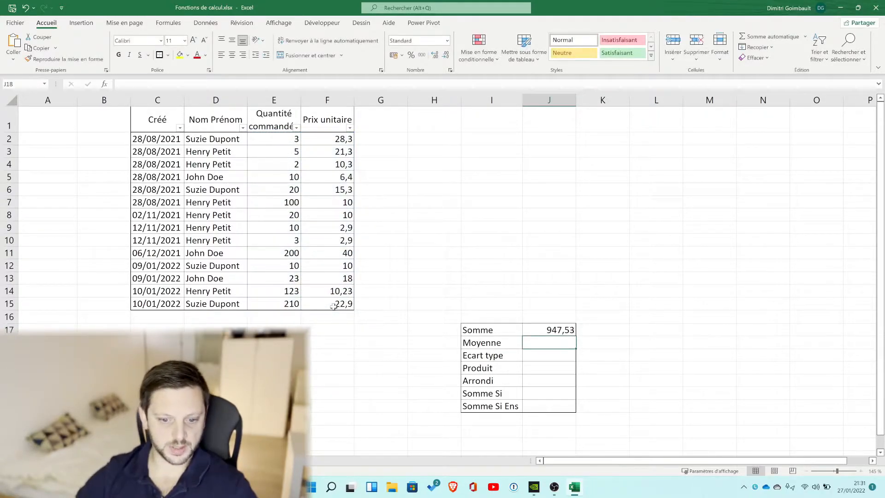
pyautogui.moveTo(293, 140); pyautogui.dragTo(348, 307)
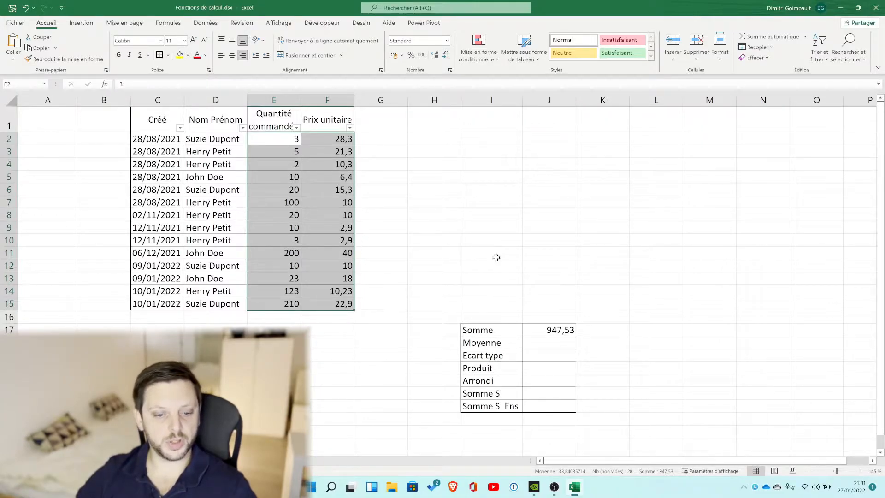
pyautogui.click(556, 331)
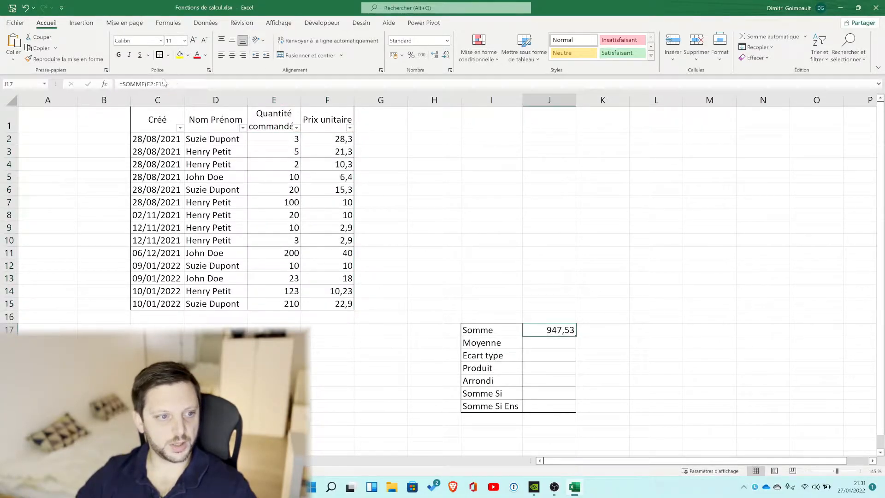
pyautogui.press('F2')
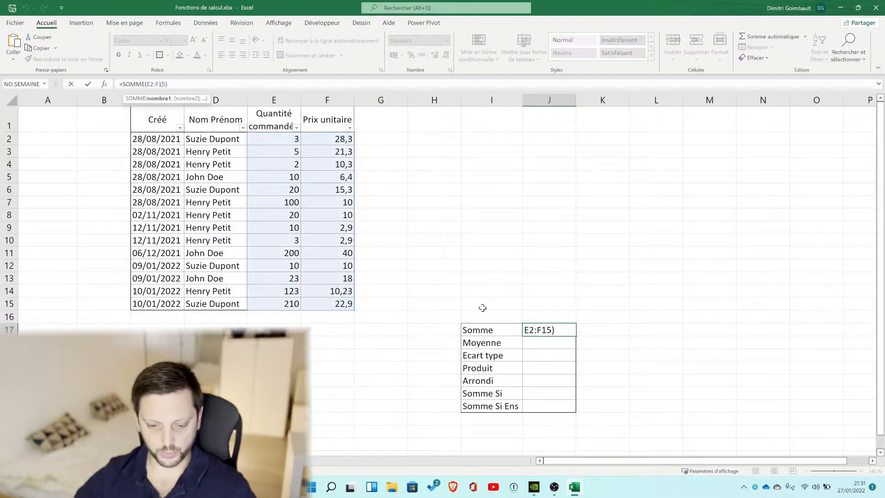
pyautogui.press('Return')
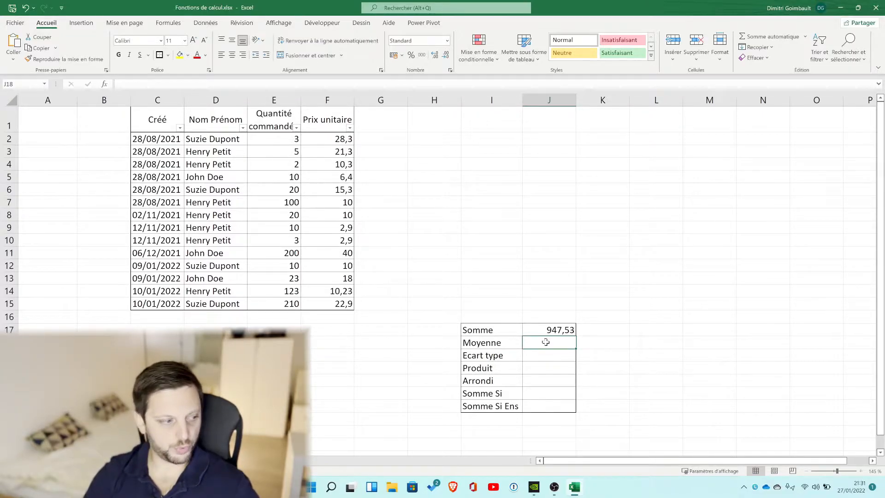
# Enter =moyenne(E2;E3:E13;E14:E15) in the Moyenne result cell J18 and compare it with the automatic average of E2:E15
pyautogui.write('=')
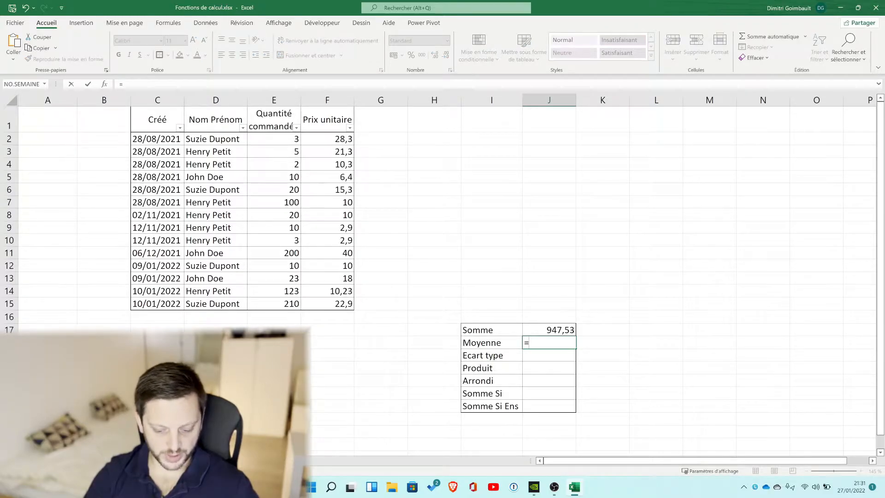
pyautogui.write('moyenne')
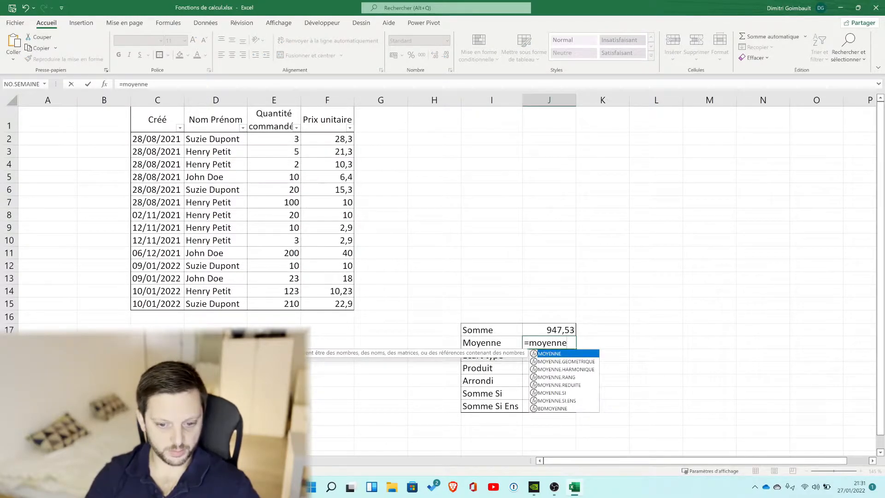
pyautogui.write('(')
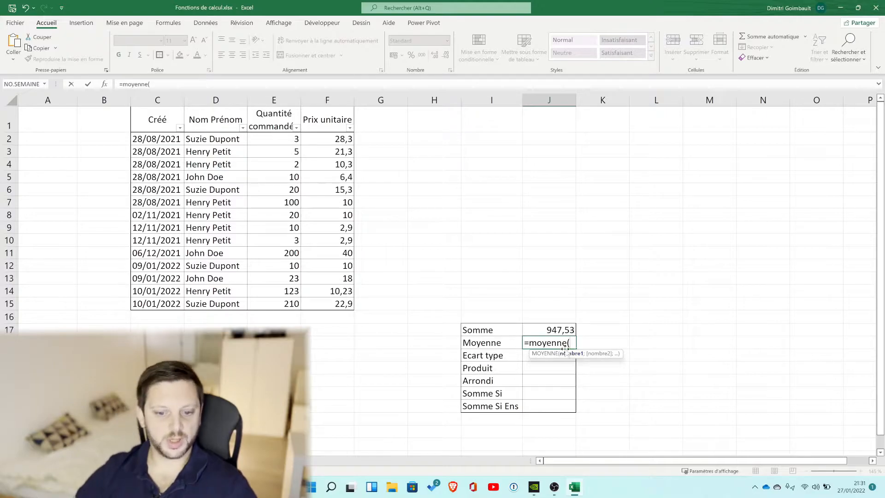
pyautogui.click(275, 139)
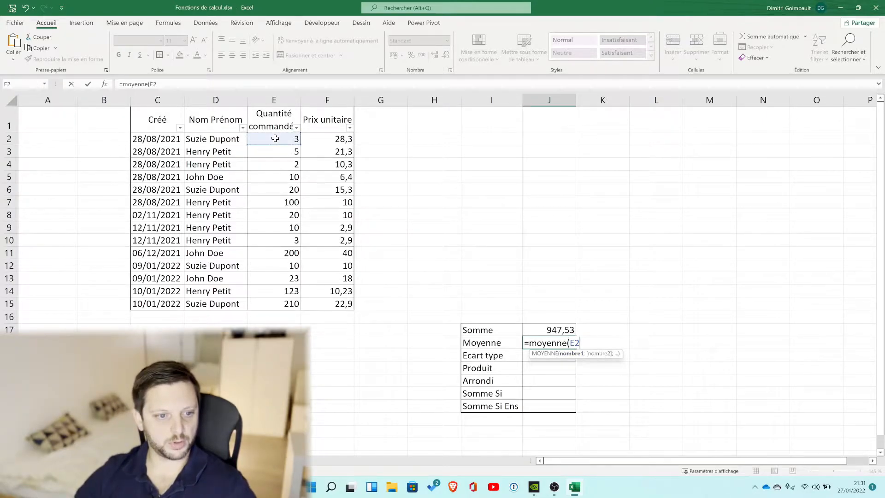
pyautogui.write(';')
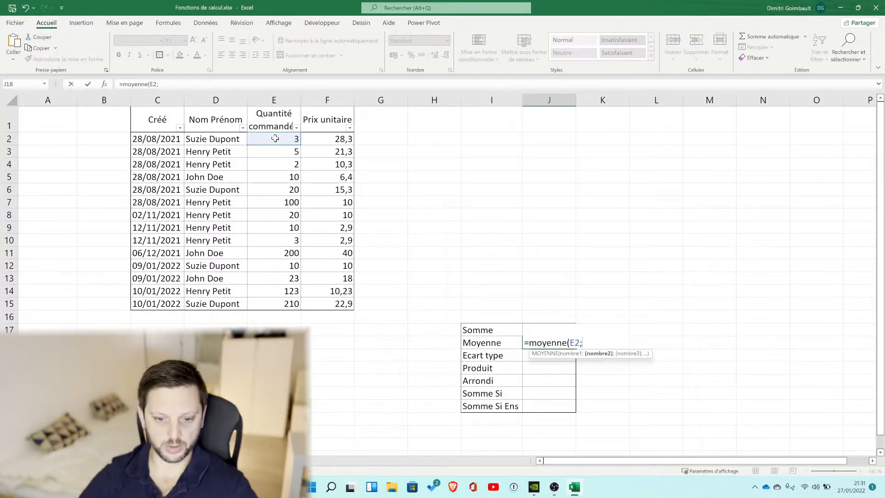
pyautogui.moveTo(284, 152); pyautogui.dragTo(288, 279)
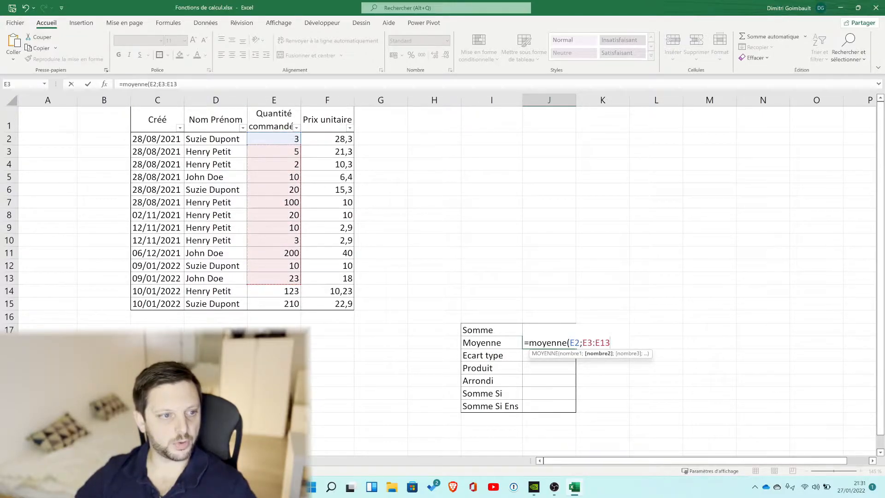
pyautogui.write(';')
pyautogui.click(279, 295)
pyautogui.moveTo(280, 297); pyautogui.dragTo(279, 304)
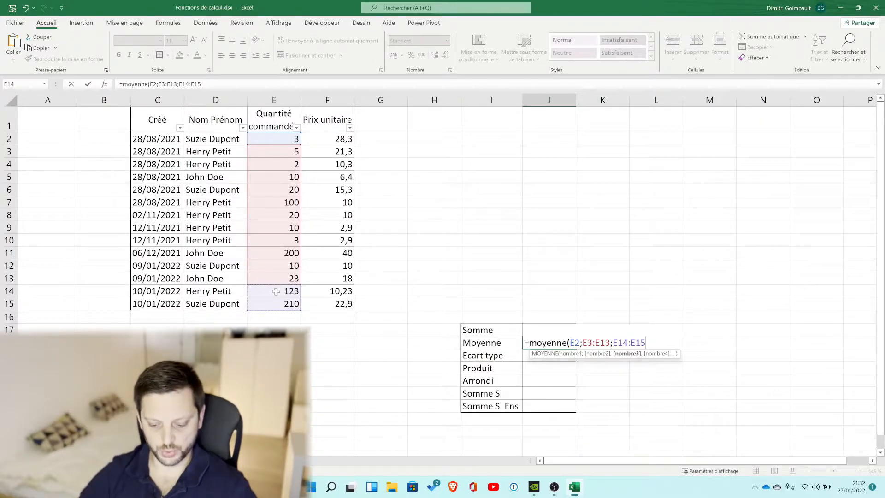
pyautogui.press('Return')
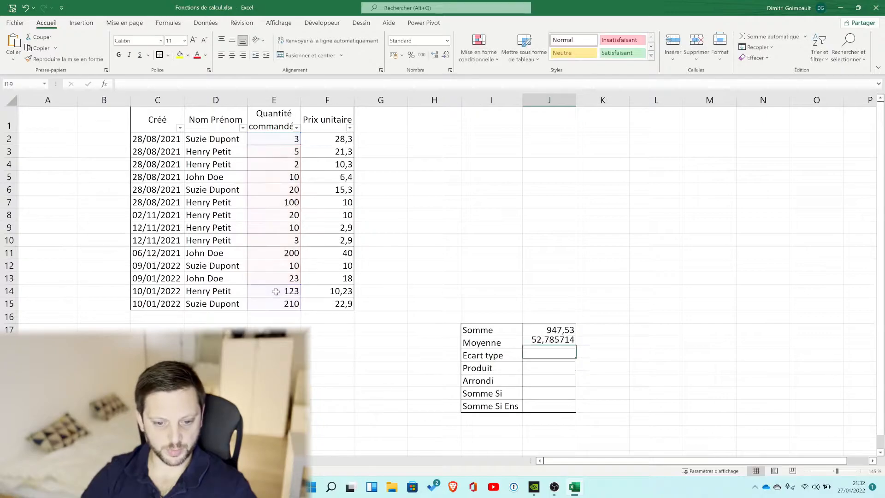
pyautogui.click(277, 143)
pyautogui.moveTo(277, 143); pyautogui.dragTo(286, 303)
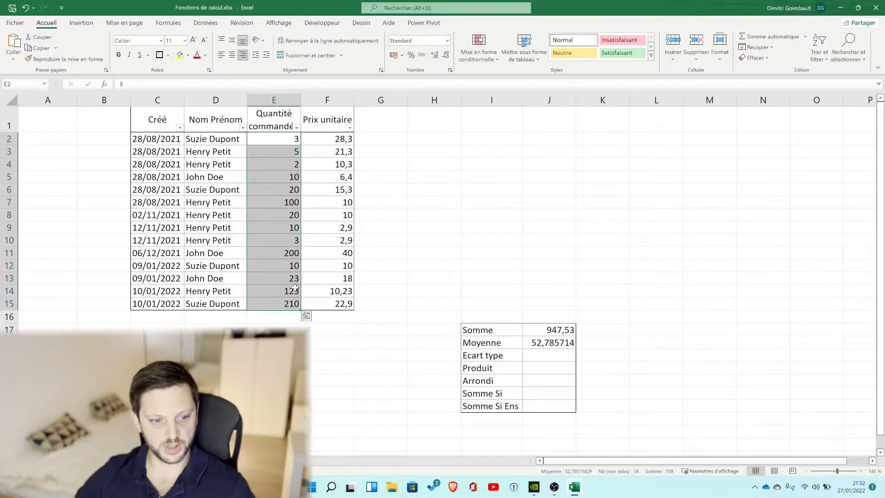
# Enter =ECARTYPE.STANDARD(E2;E3;E4) in the Ecart type result cell J19 for the first three ordered quantities
pyautogui.click(555, 358)
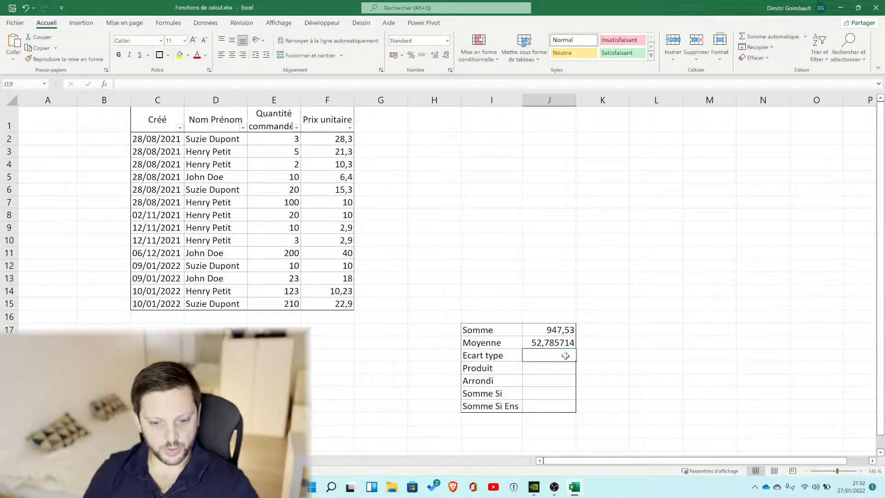
pyautogui.write('=')
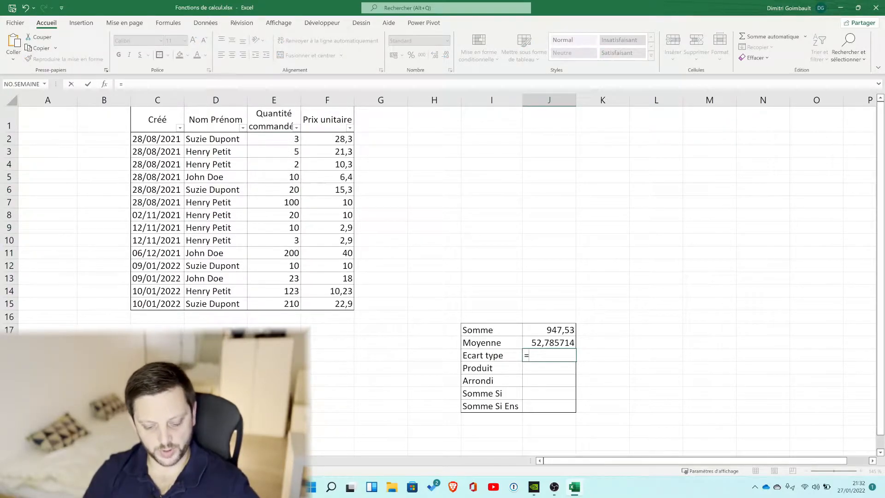
pyautogui.write('ecart')
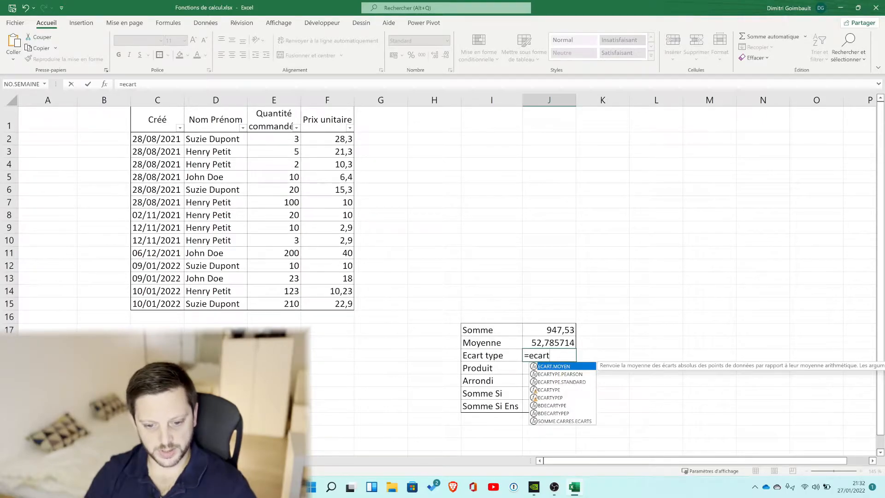
pyautogui.click(559, 382)
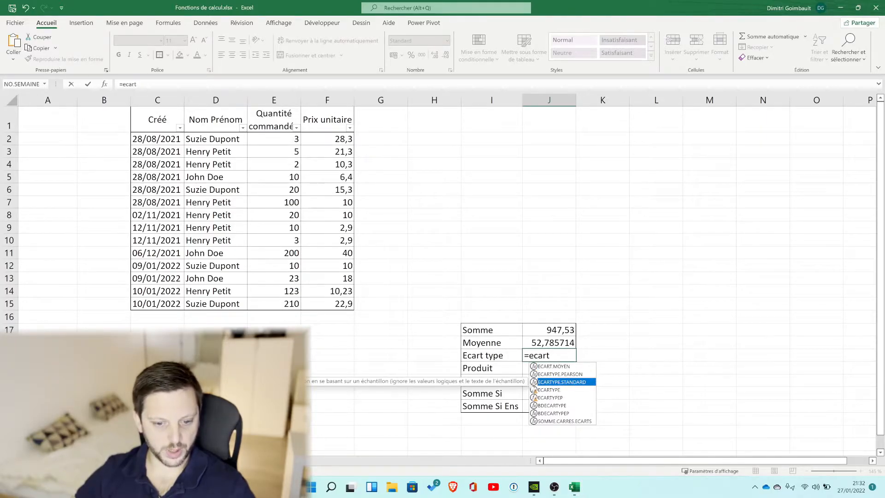
pyautogui.click(571, 390)
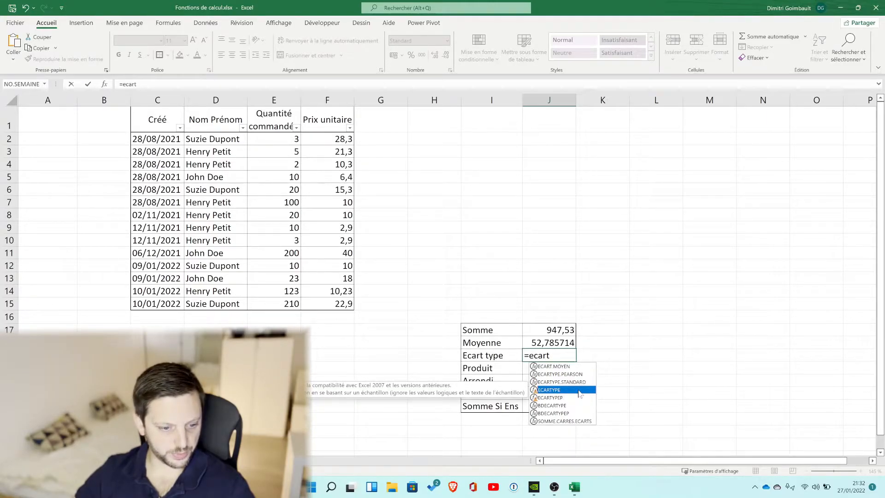
pyautogui.click(569, 384)
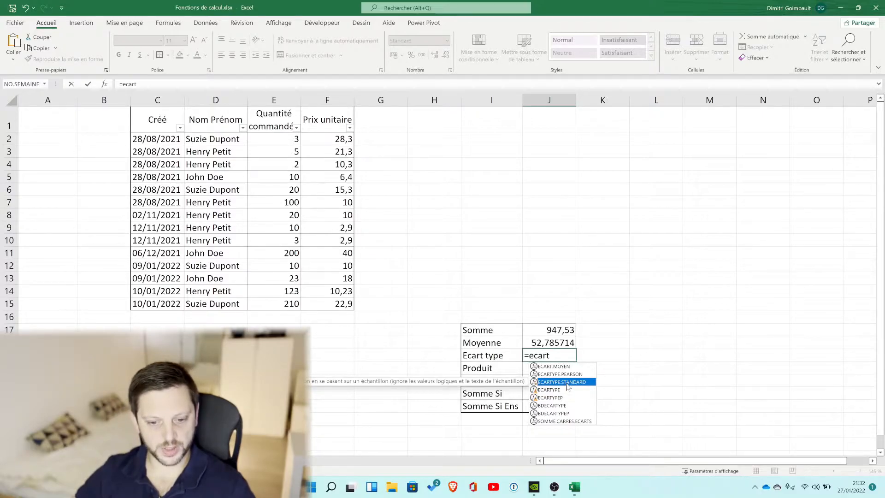
pyautogui.doubleClick(566, 383)
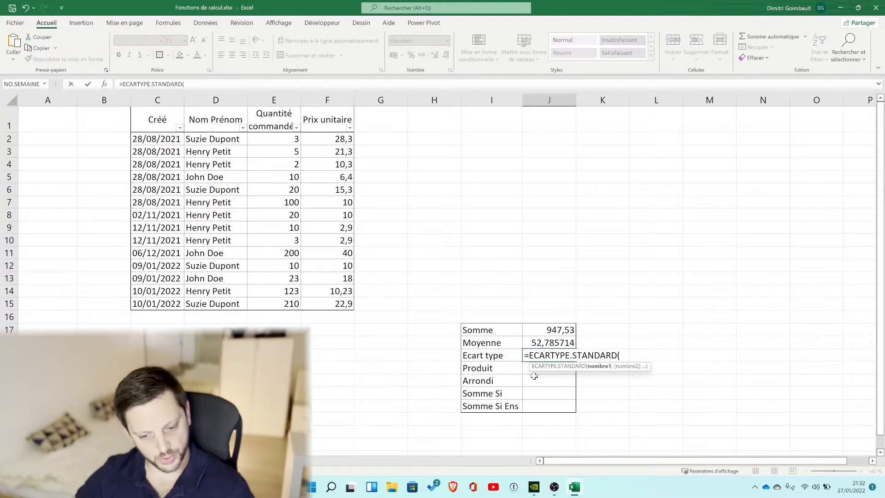
pyautogui.click(273, 138)
pyautogui.write(';')
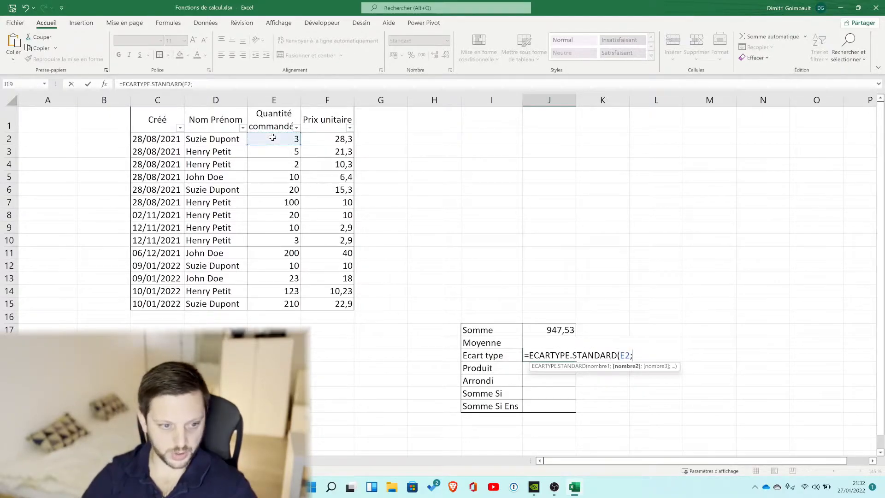
pyautogui.click(288, 151)
pyautogui.write(';')
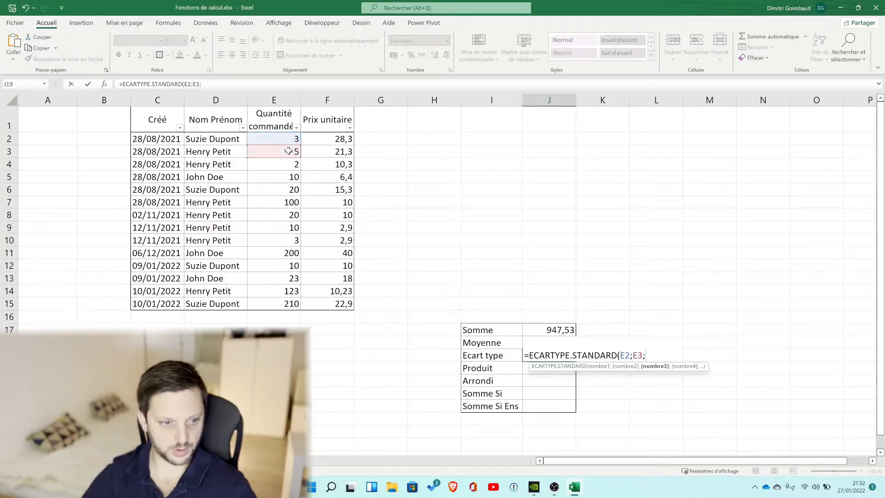
pyautogui.click(282, 162)
pyautogui.press('Return')
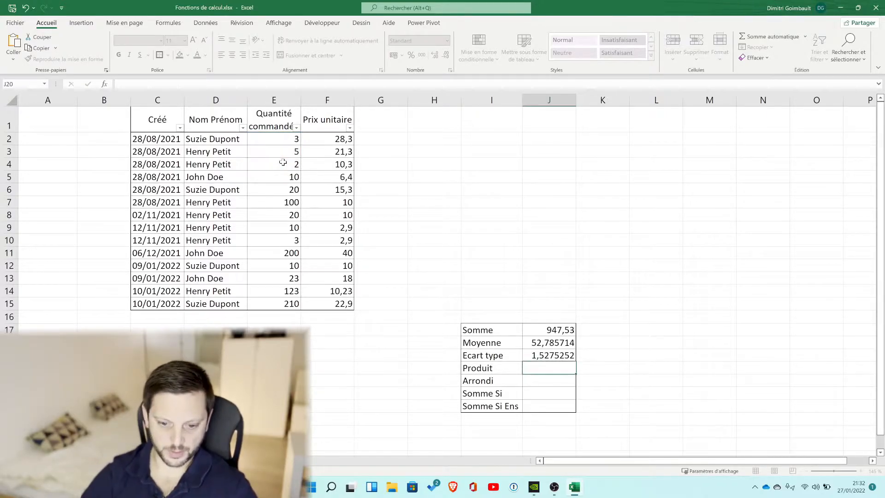
# Review the Ecart type and Moyenne formulas, and replace the one in J18 with =moyenne(E2:E4) to average the first three ordered quantities
pyautogui.click(551, 350)
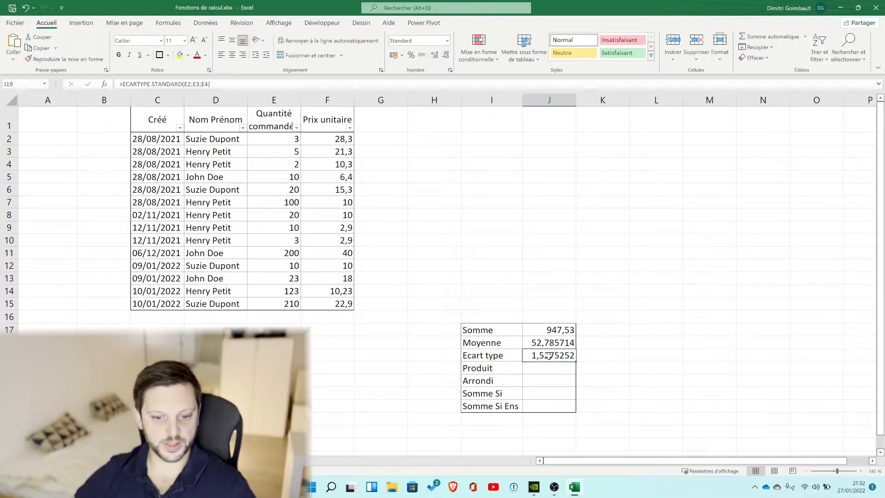
pyautogui.click(555, 343)
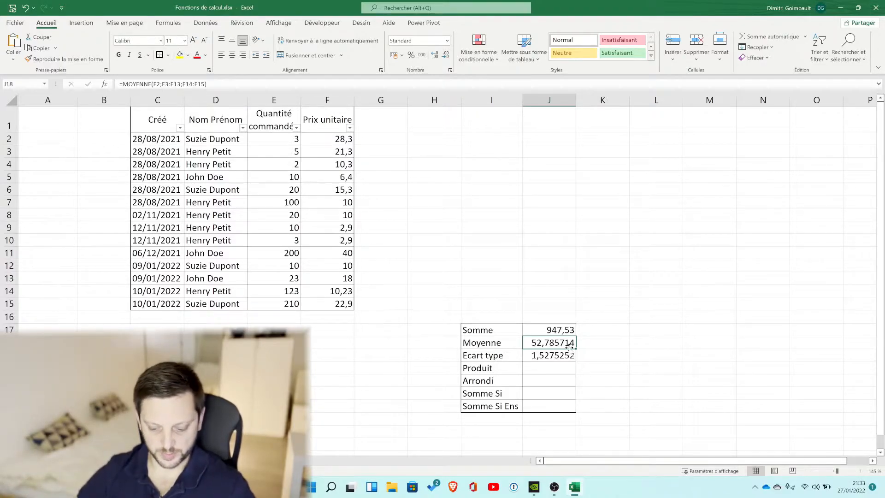
pyautogui.click(570, 355)
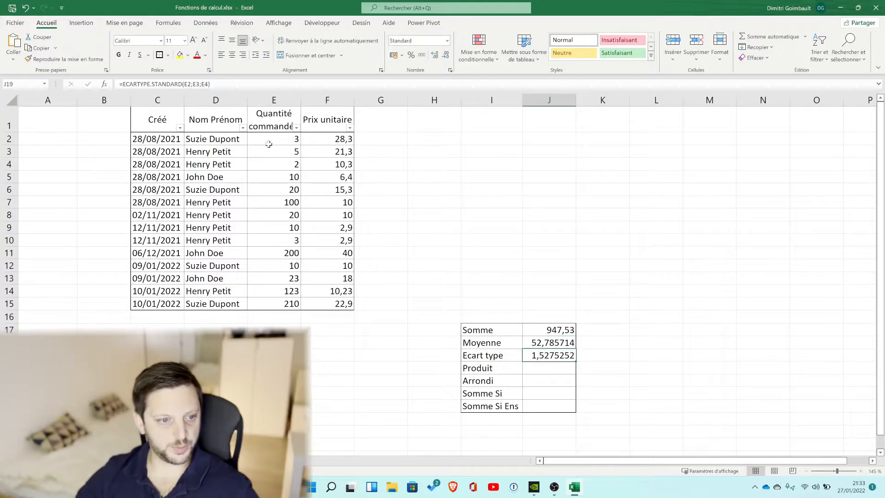
pyautogui.click(553, 346)
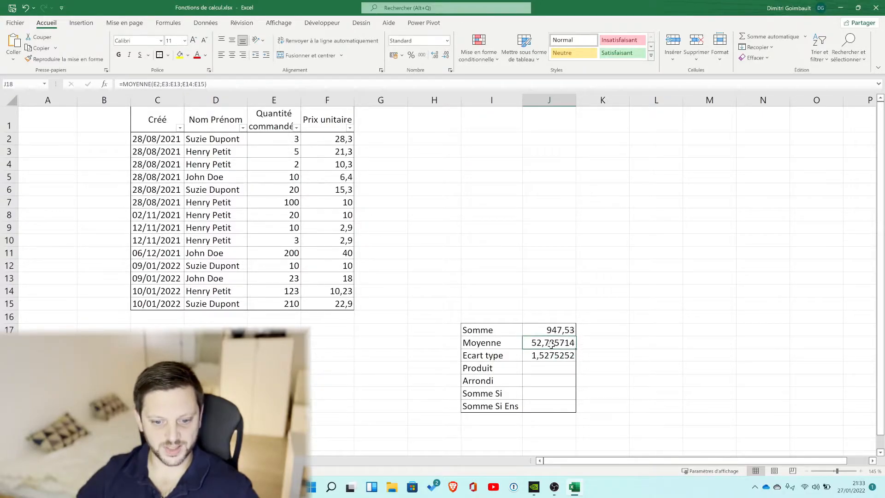
pyautogui.write('=moy')
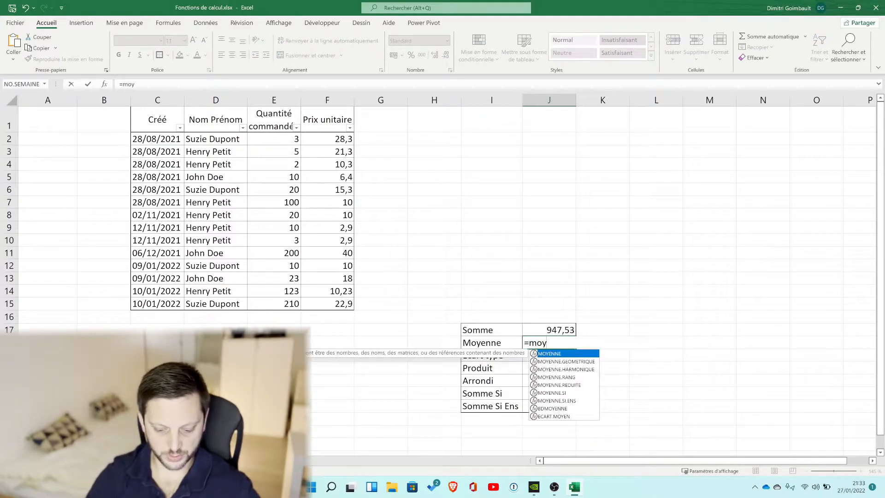
pyautogui.write('enne(')
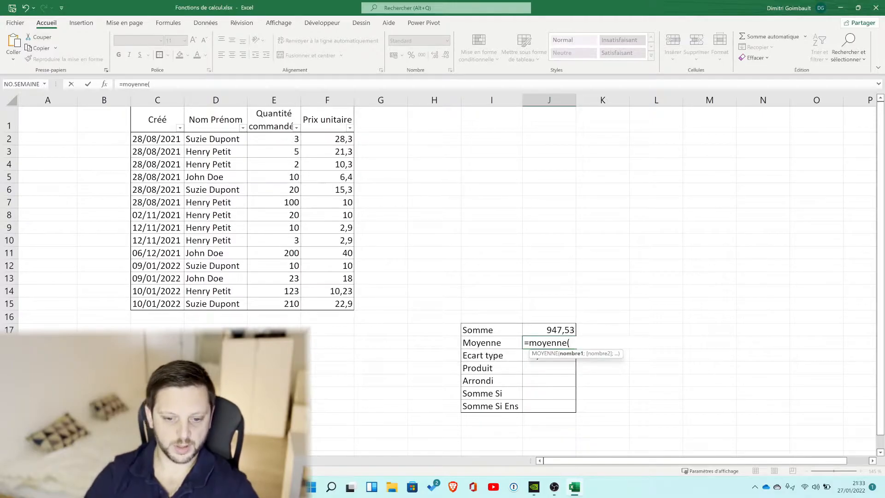
pyautogui.moveTo(289, 138); pyautogui.dragTo(288, 161)
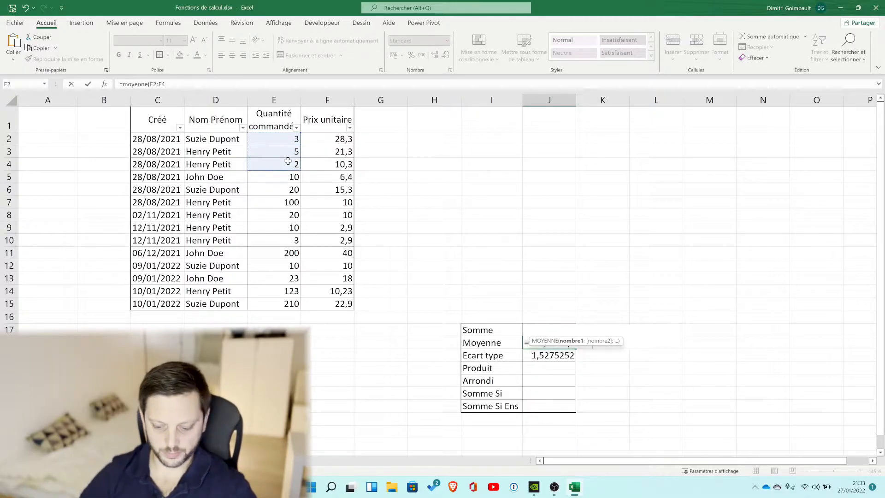
pyautogui.press('Return')
pyautogui.write('*')
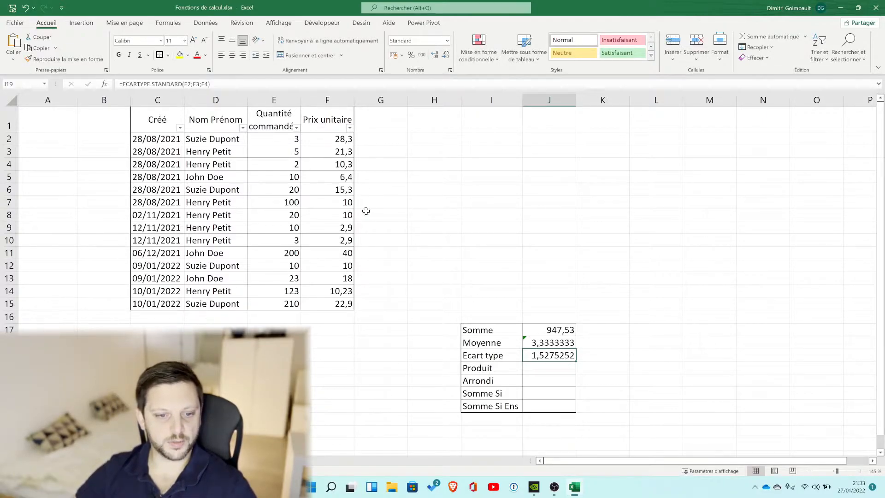
pyautogui.click(289, 138)
pyautogui.press('Down')
pyautogui.press('Down')
pyautogui.click(283, 137)
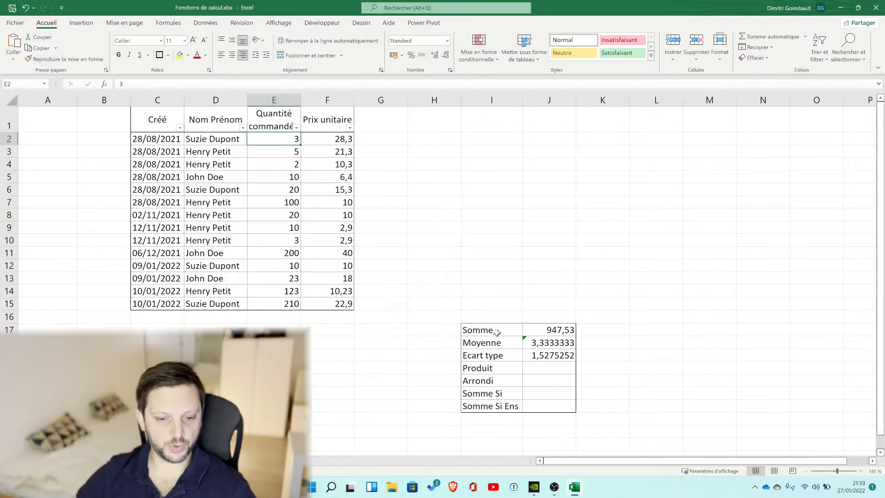
# Enter =produit(E2;E3) in the Produit result cell J20 to multiply the first two ordered quantities
pyautogui.click(558, 366)
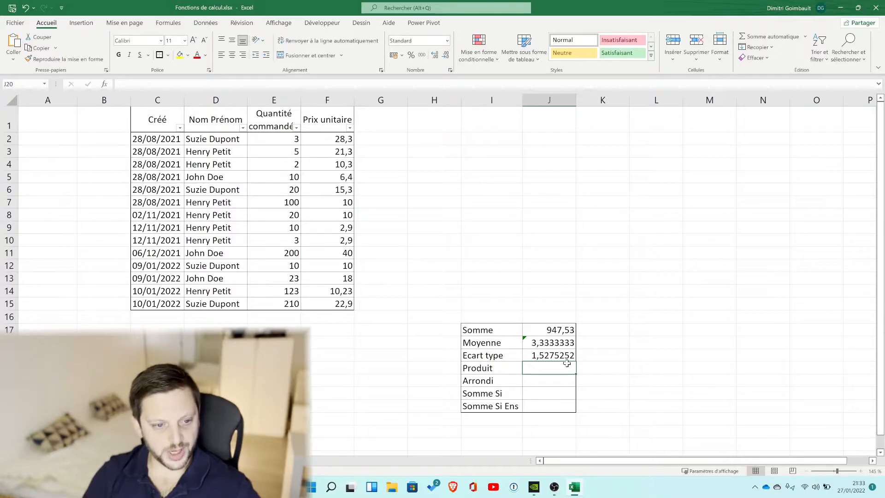
pyautogui.write('=')
pyautogui.press('Escape')
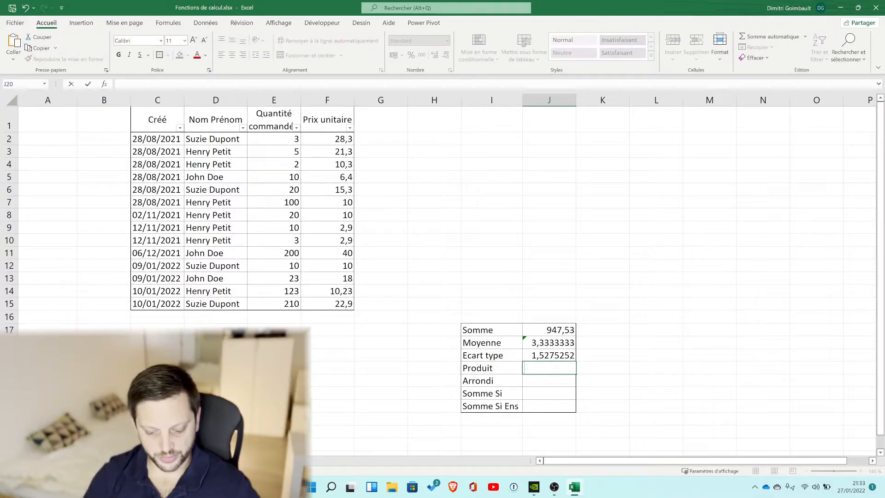
pyautogui.write('pr')
pyautogui.press('BackSpace')
pyautogui.press('BackSpace')
pyautogui.write('=')
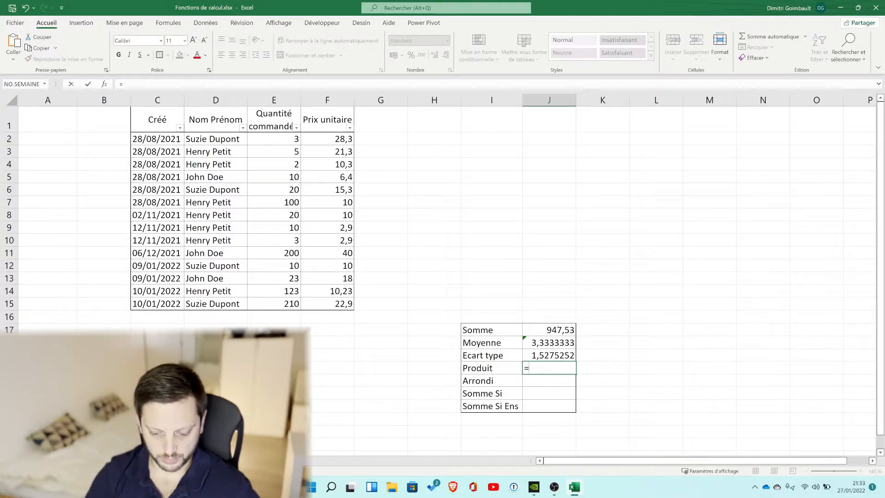
pyautogui.write('prod')
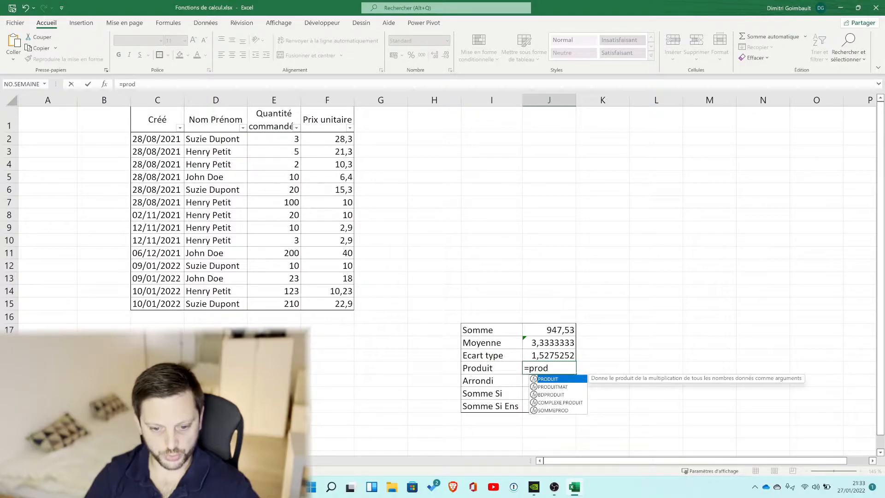
pyautogui.write('uit')
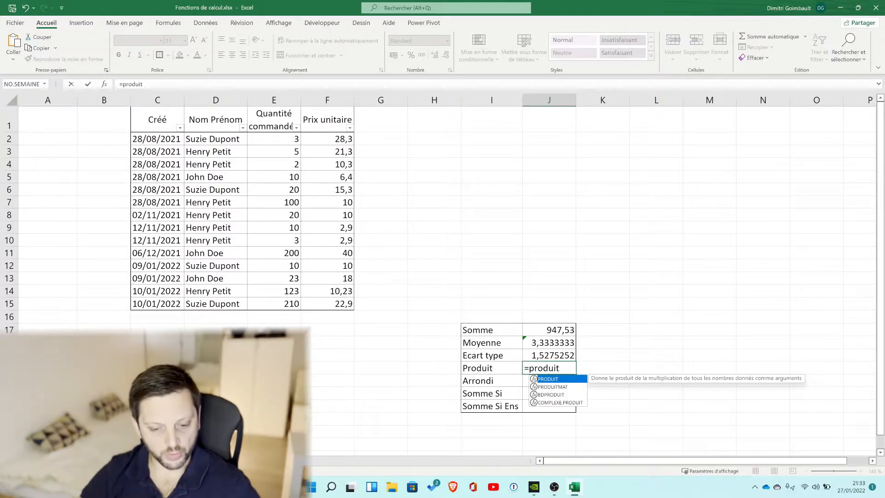
pyautogui.write('(')
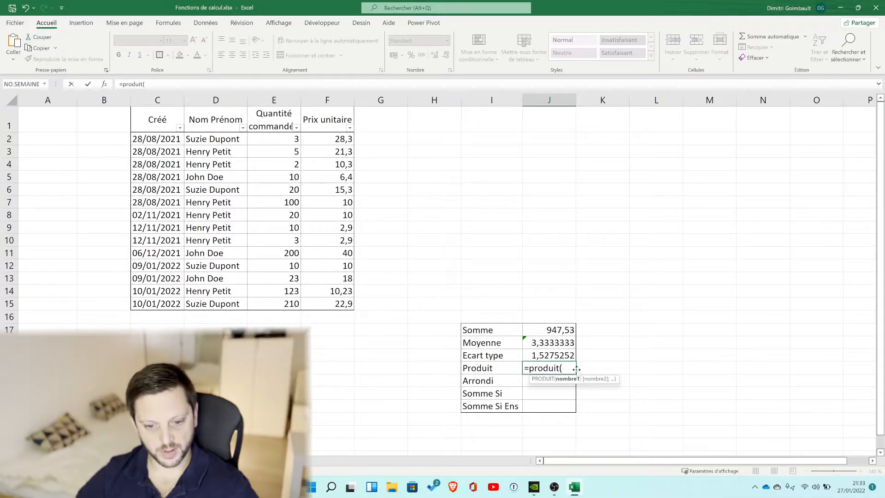
pyautogui.click(278, 141)
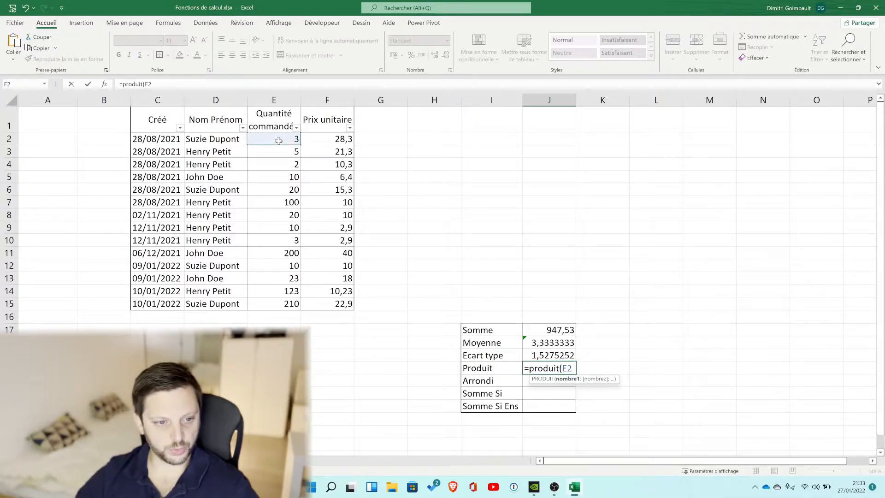
pyautogui.write(';')
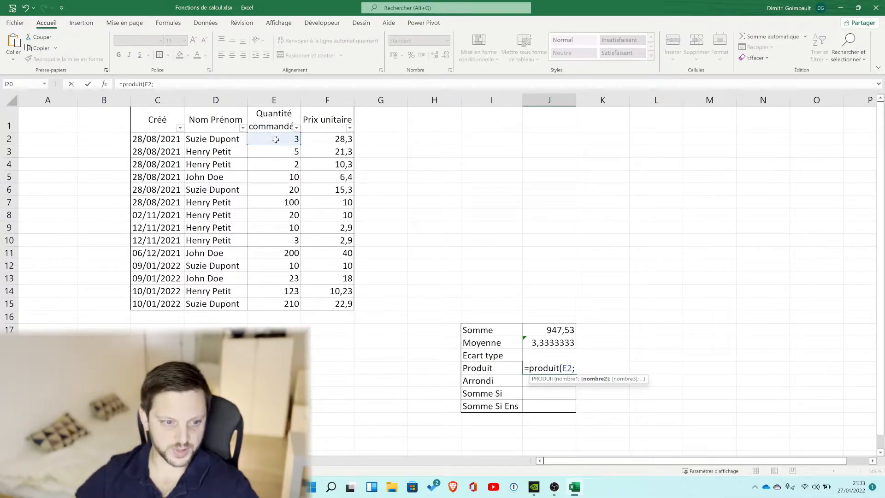
pyautogui.click(279, 149)
pyautogui.write(')')
pyautogui.press('Return')
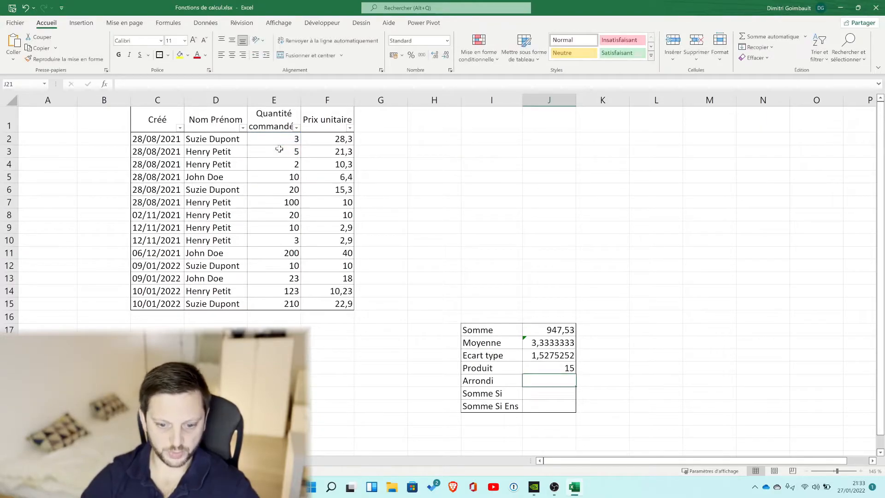
# Replace the arguments of the PRODUIT formula in J20 with the range E2:E15 and review the cell
pyautogui.press('Up')
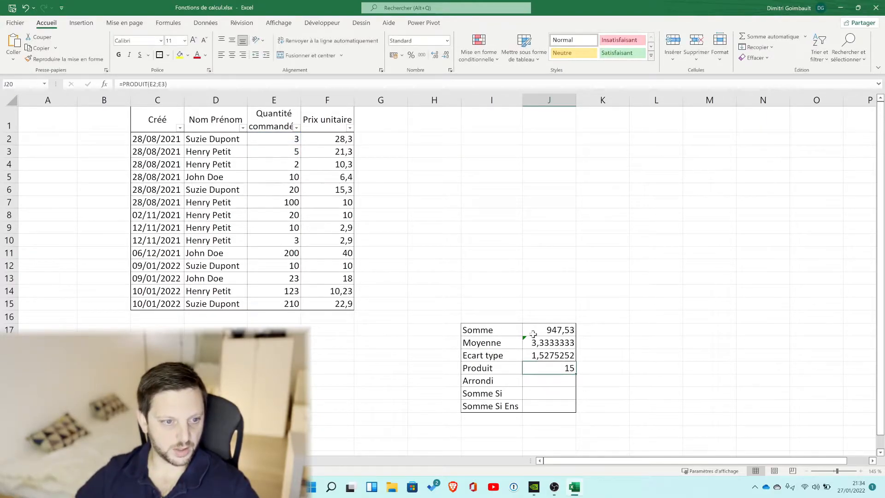
pyautogui.moveTo(152, 84); pyautogui.dragTo(167, 84)
pyautogui.press('BackSpace')
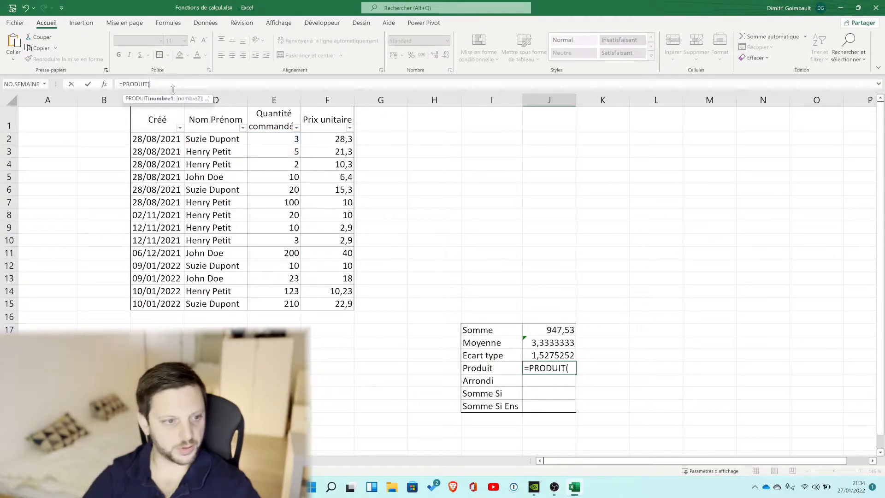
pyautogui.moveTo(267, 140); pyautogui.dragTo(284, 305)
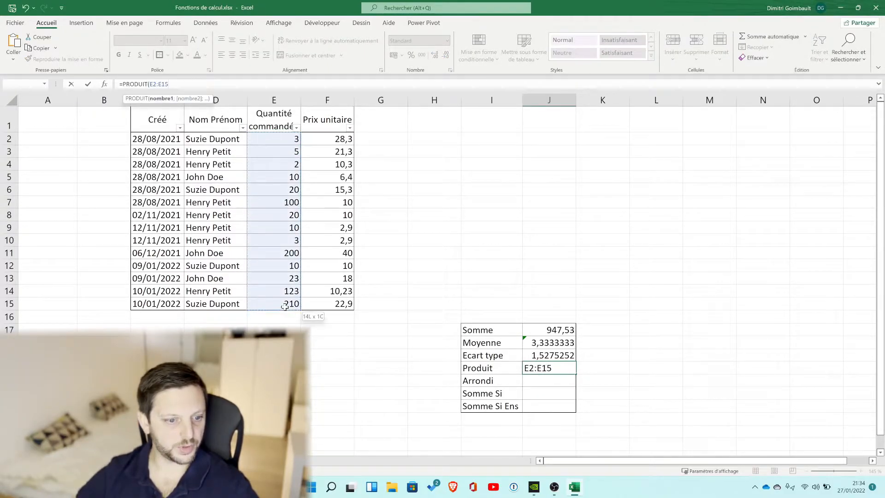
pyautogui.press('Return')
pyautogui.press('Return')
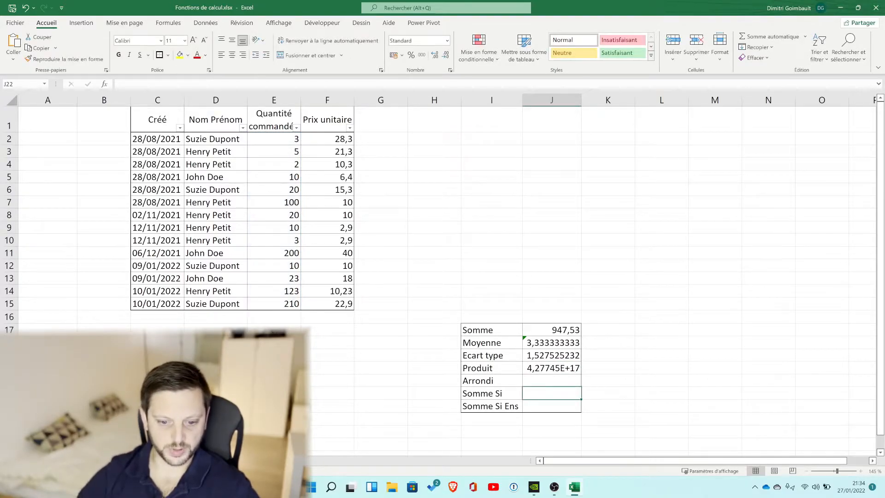
pyautogui.click(573, 367)
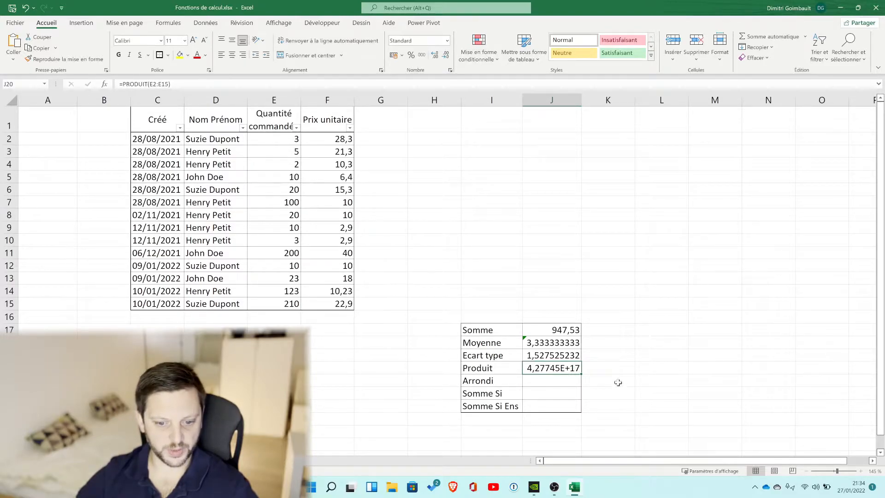
# Enter =arrondi(F14;1) in the Arrondi result cell J21 to round the unit price in F14 to one decimal
pyautogui.click(548, 383)
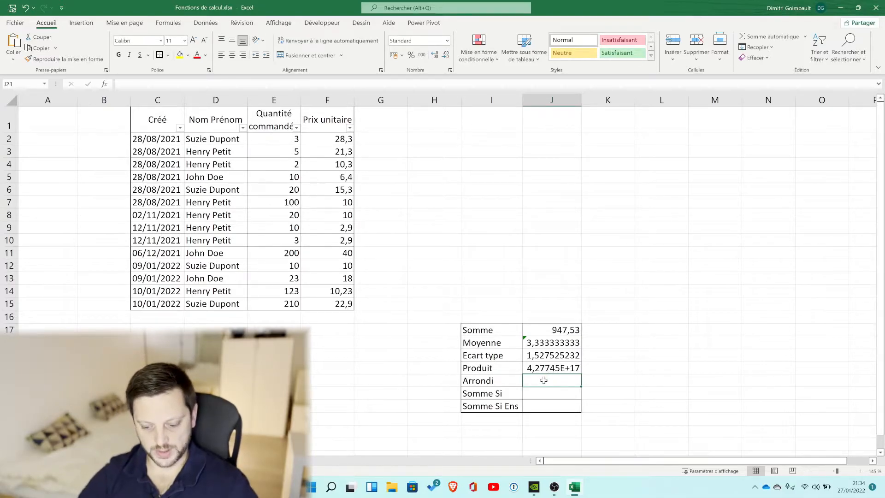
pyautogui.write('=arrond')
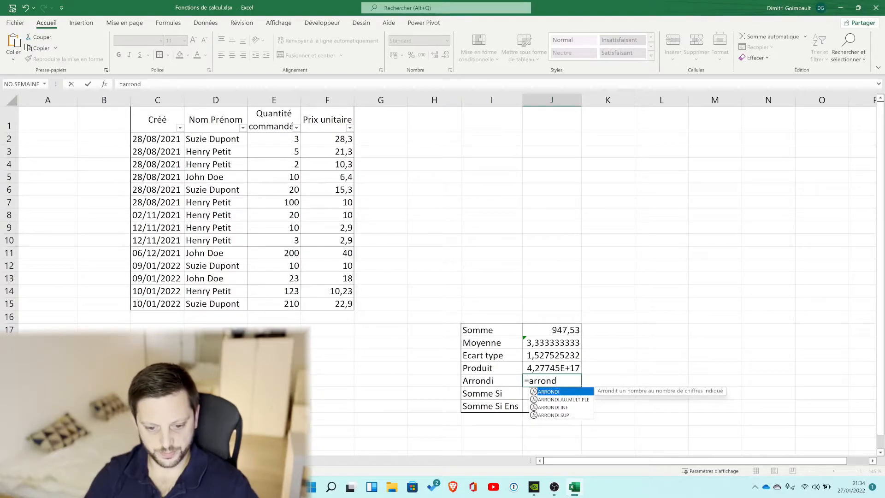
pyautogui.write('i')
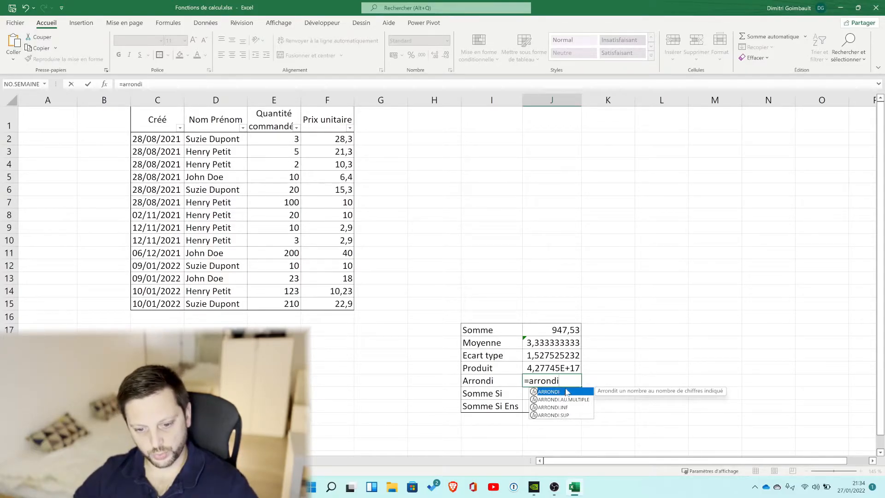
pyautogui.write('(')
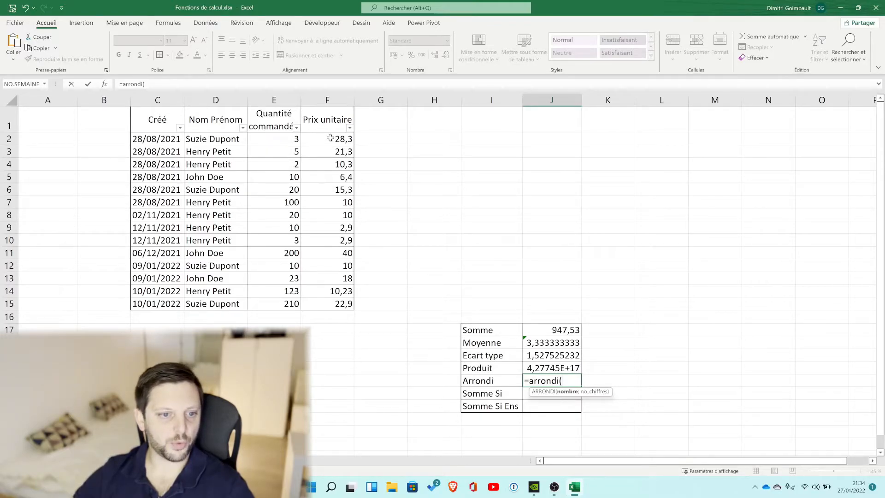
pyautogui.click(336, 292)
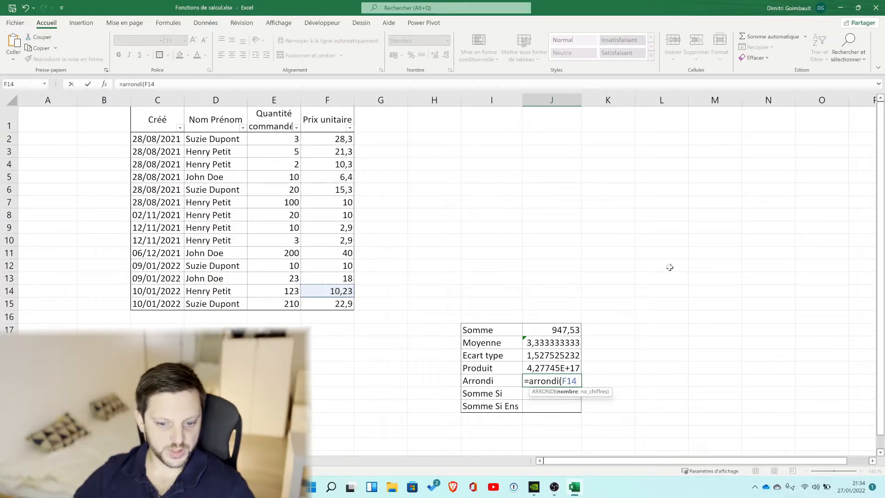
pyautogui.write(';1')
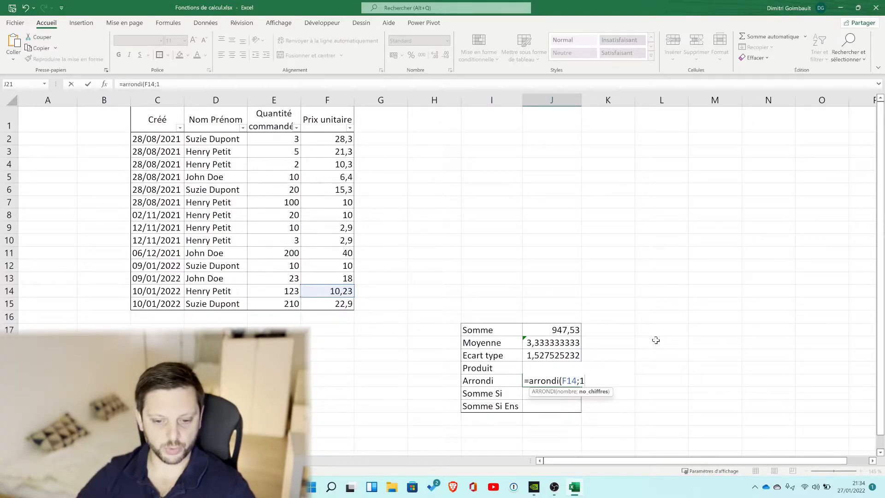
pyautogui.hotkey('ctrl', 'Return')
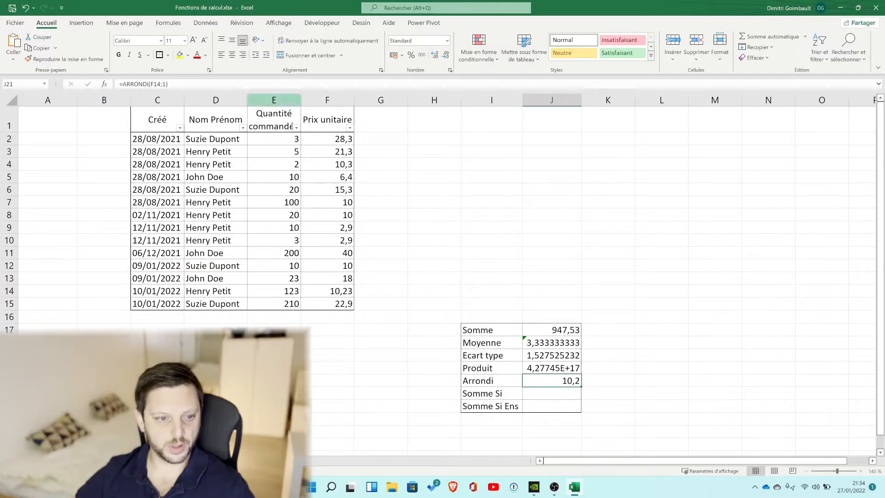
# Set the number of digits in the ARRONDI formula in J21 to 0
pyautogui.click(159, 87)
pyautogui.press('BackSpace')
pyautogui.write('0')
pyautogui.press('Return')
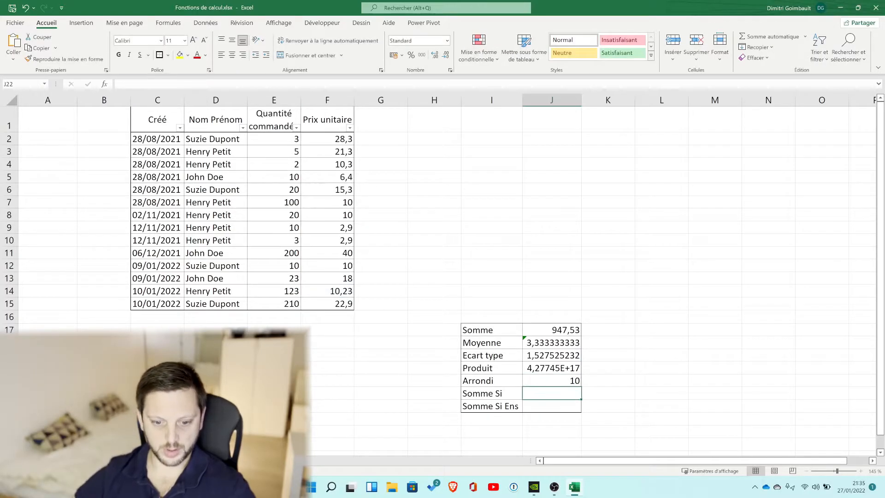
# Clear the Arrondi result cell J21 and enter =ARRONDI.INF(F14;0) to round the unit price down to a whole number
pyautogui.click(551, 380)
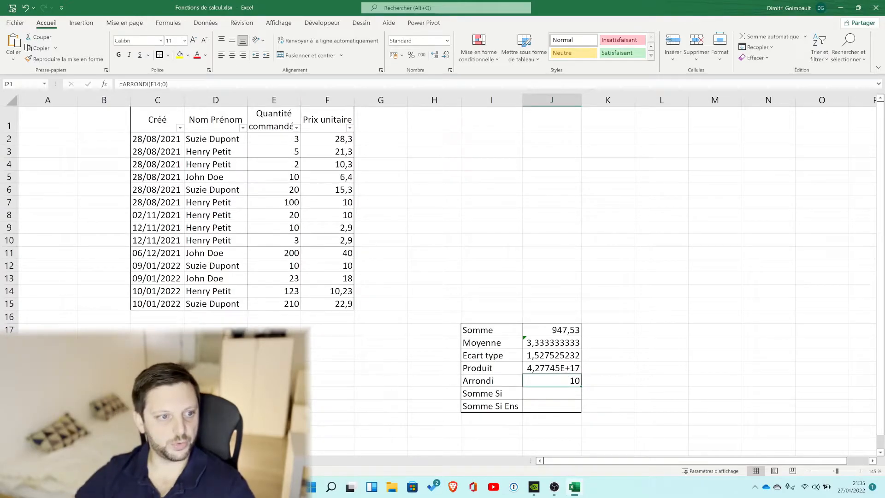
pyautogui.press('Delete')
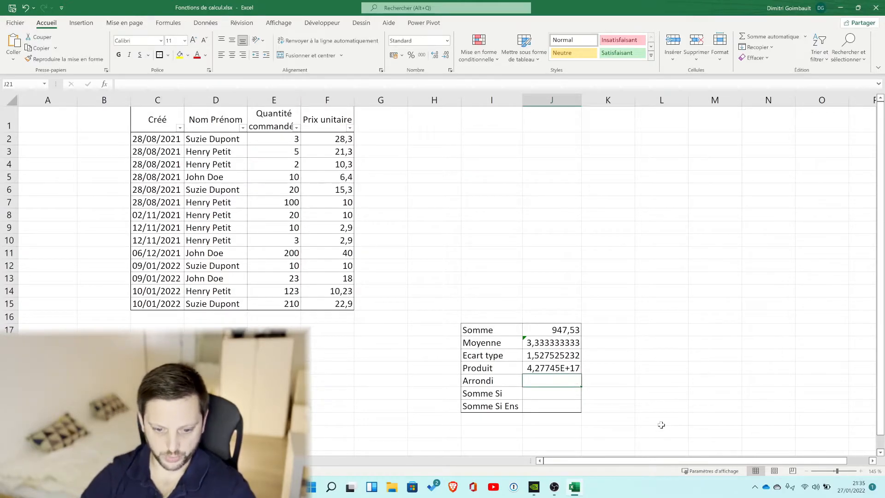
pyautogui.write('=')
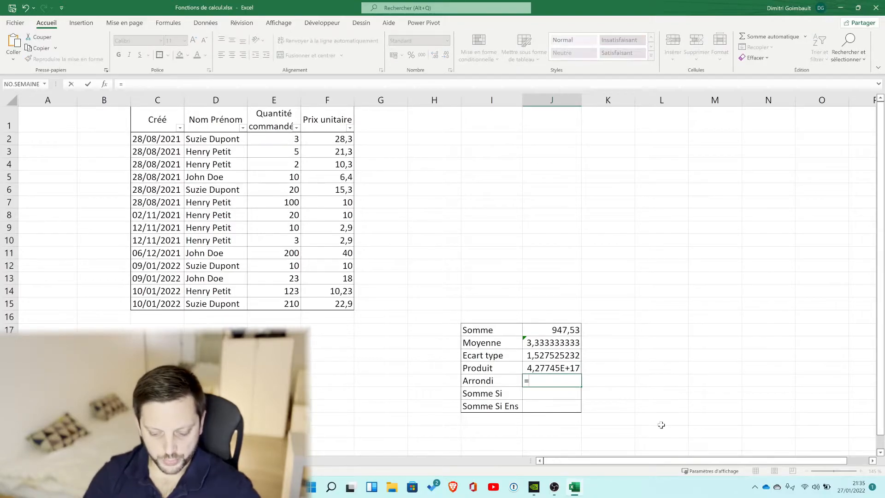
pyautogui.write('arrondi')
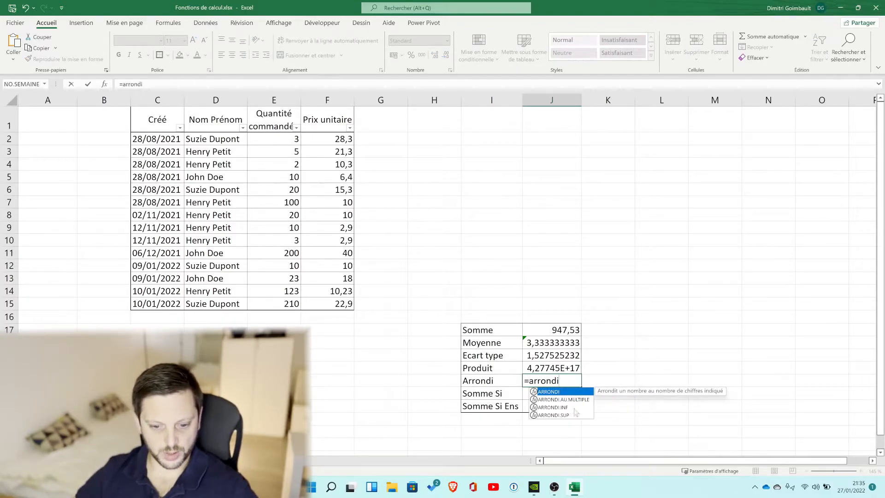
pyautogui.doubleClick(553, 407)
pyautogui.click(339, 291)
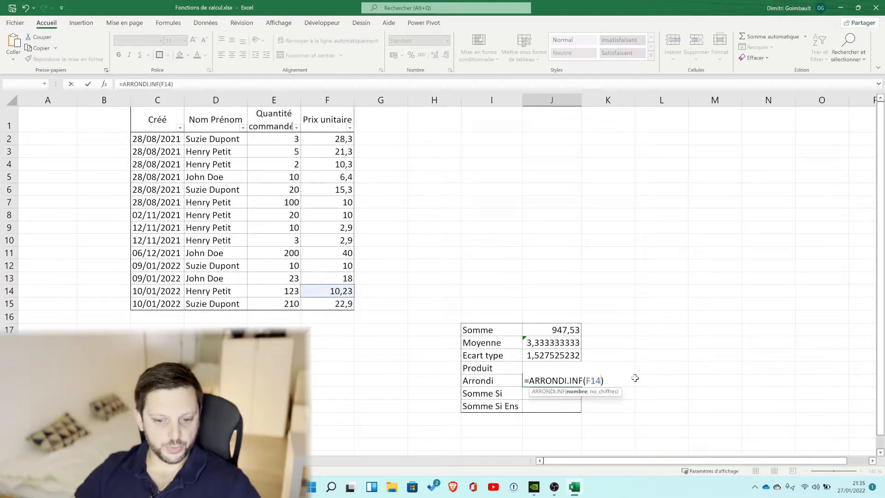
pyautogui.write(';')
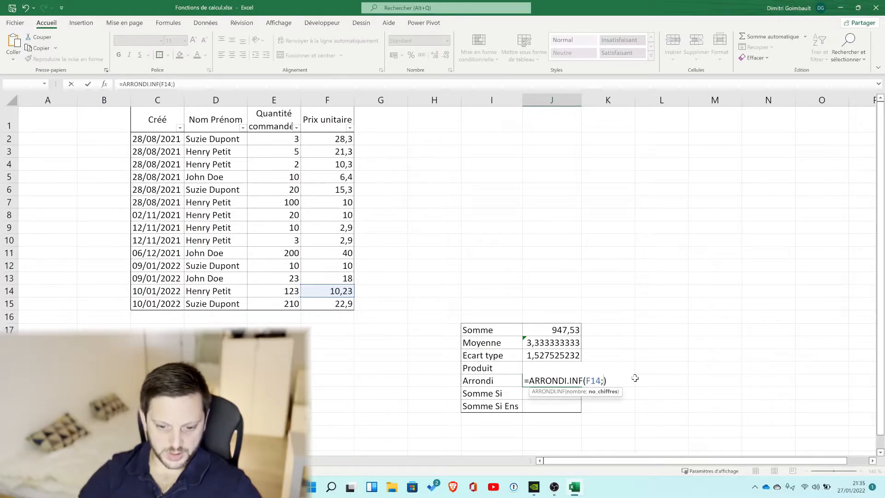
pyautogui.write('0')
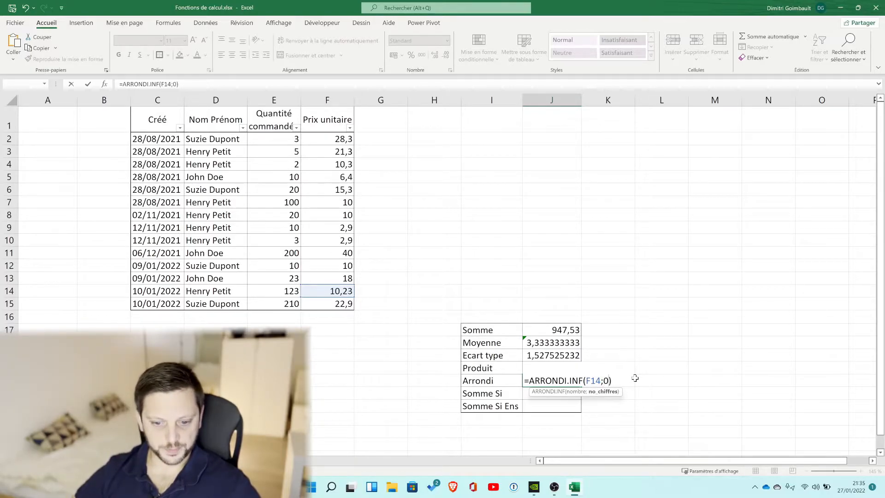
pyautogui.press('Return')
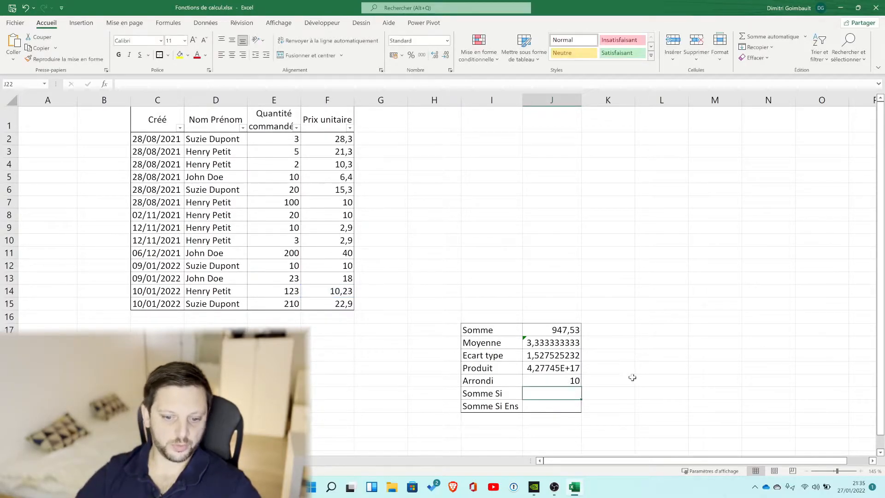
# Set the number of digits in the ARRONDI.INF formula in J21 to 1
pyautogui.click(565, 383)
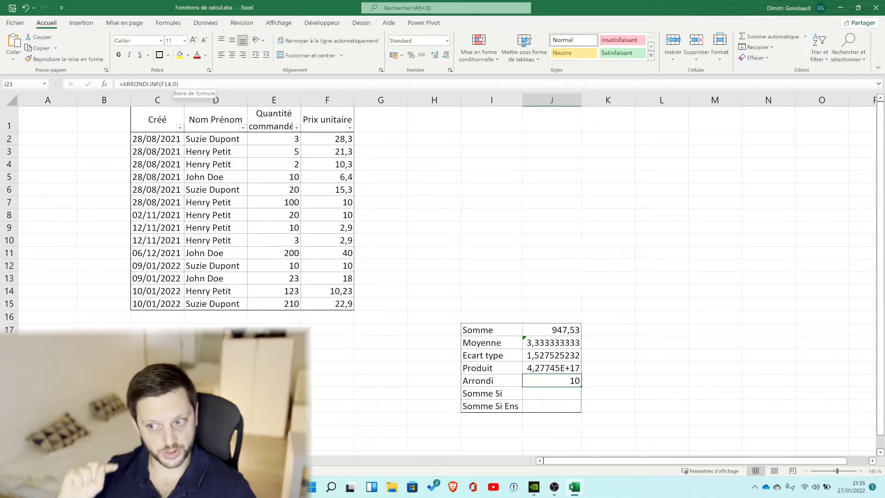
pyautogui.press('F2')
pyautogui.click(173, 85)
pyautogui.press('BackSpace')
pyautogui.write('1')
pyautogui.press('Return')
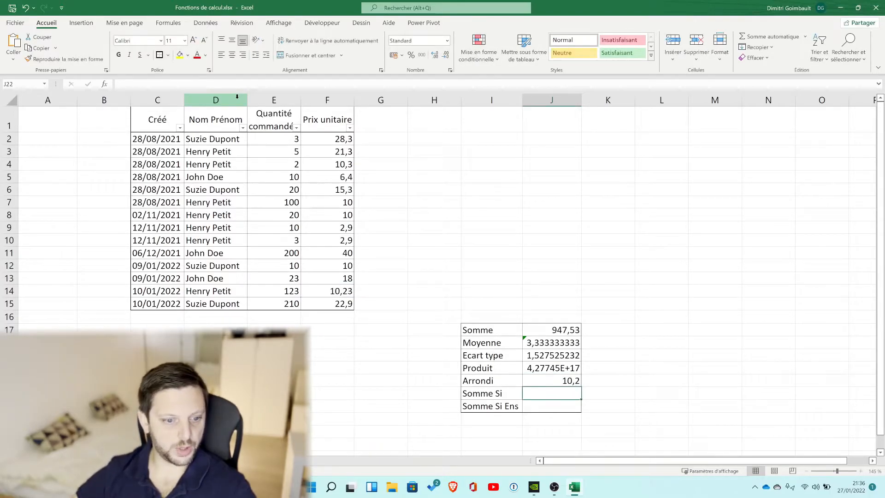
# Replace the formula in the Arrondi result cell J21 with =ARRONDI.SUP(F14;0) to round the unit price up to a whole number
pyautogui.click(530, 380)
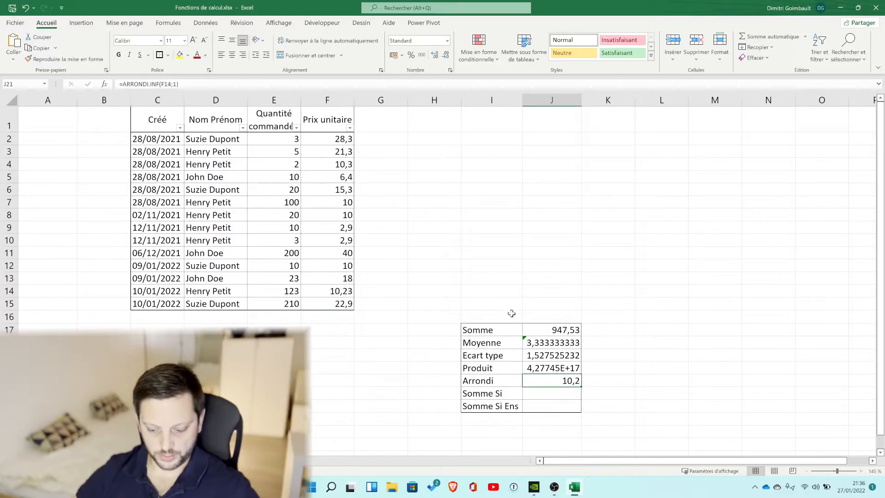
pyautogui.write('=arrondi(')
pyautogui.press('BackSpace')
pyautogui.write('.')
pyautogui.doubleClick(559, 407)
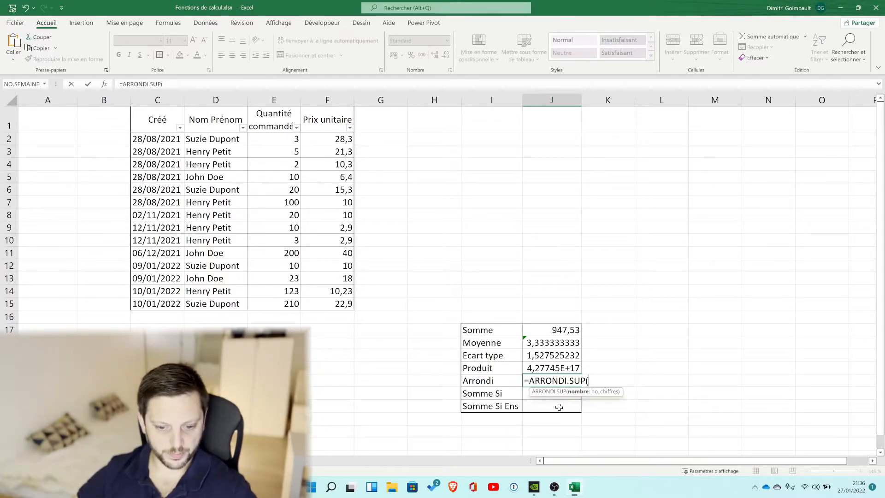
pyautogui.click(337, 291)
pyautogui.write(';0)')
pyautogui.press('Return')
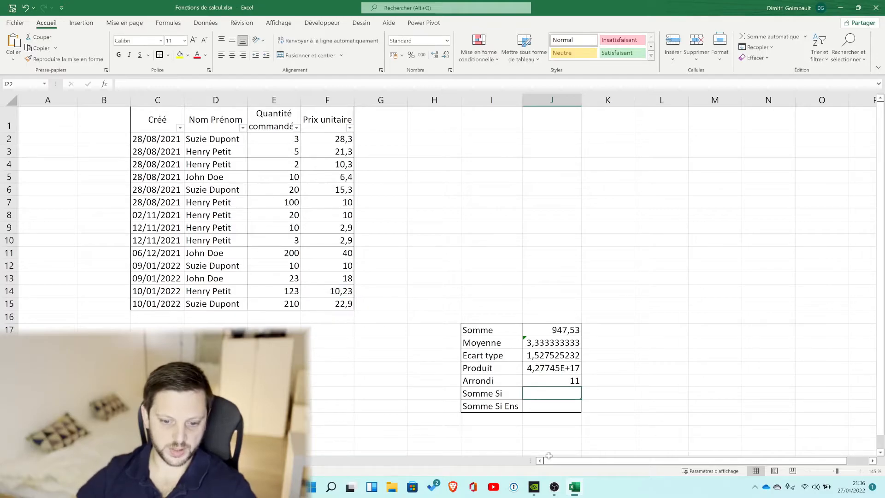
# Set the number of digits in the ARRONDI.SUP formula in J21 to 1
pyautogui.click(566, 379)
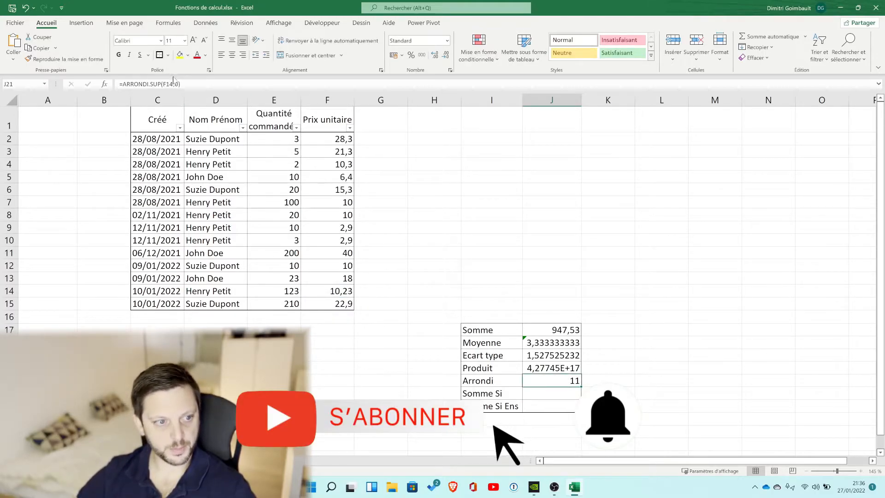
pyautogui.click(179, 84)
pyautogui.press('BackSpace')
pyautogui.write('1')
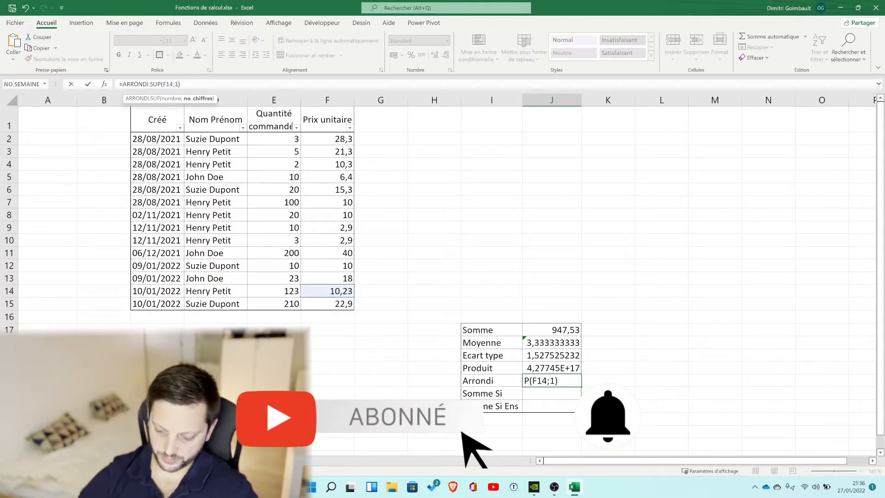
pyautogui.press('Return')
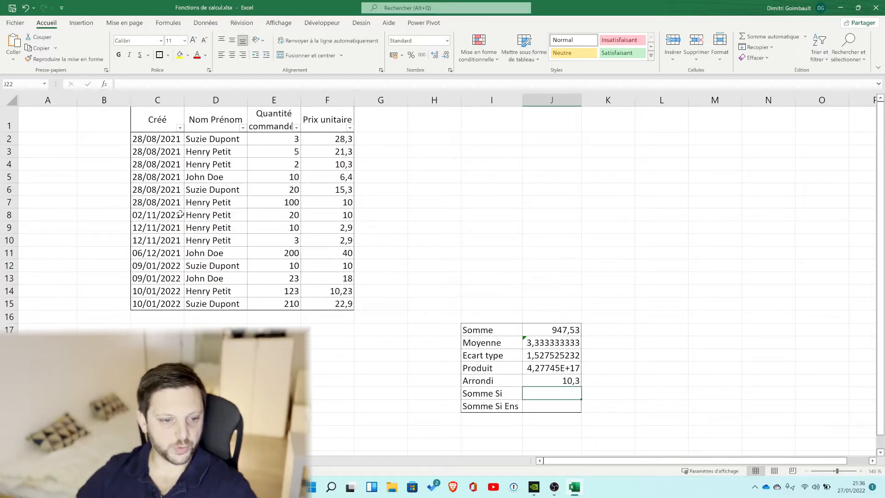
# Try adding one customer's ordered quantities in the Somme Si cell J22 with =SOMME(E3:E4;E7:E10;E14), and clear the cell again
pyautogui.click(276, 140)
pyautogui.moveTo(275, 148); pyautogui.dragTo(282, 305)
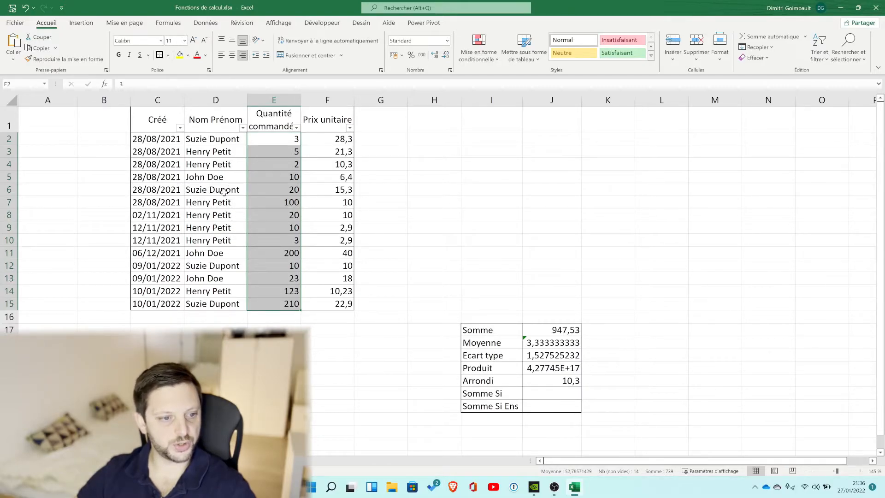
pyautogui.click(571, 392)
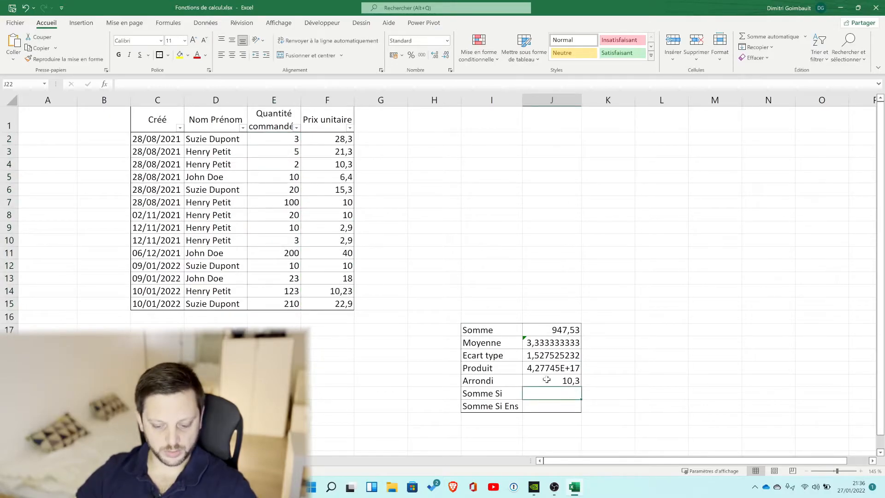
pyautogui.write('=somme')
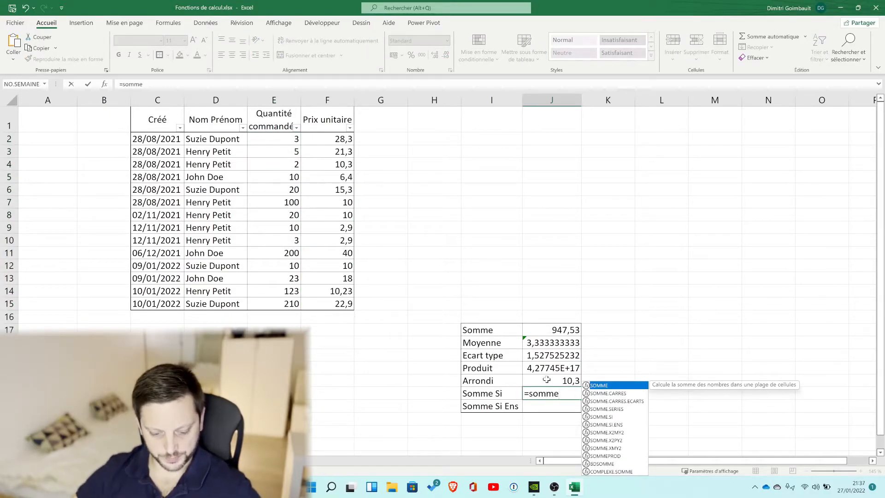
pyautogui.write('(')
pyautogui.moveTo(290, 151); pyautogui.dragTo(288, 160)
pyautogui.write(';')
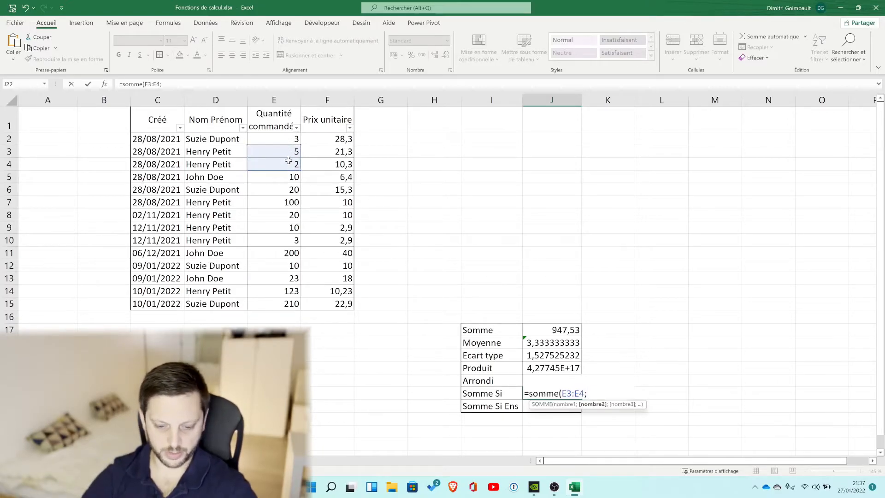
pyautogui.moveTo(282, 202); pyautogui.dragTo(282, 237)
pyautogui.write(';')
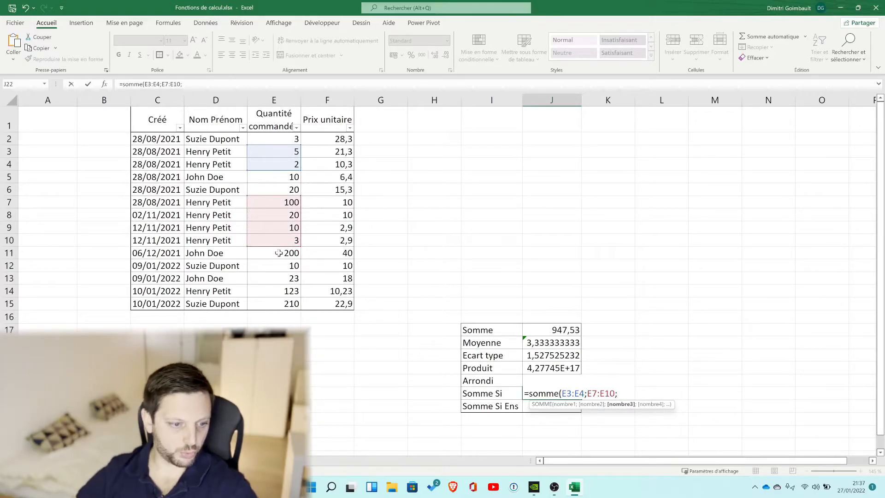
pyautogui.click(276, 290)
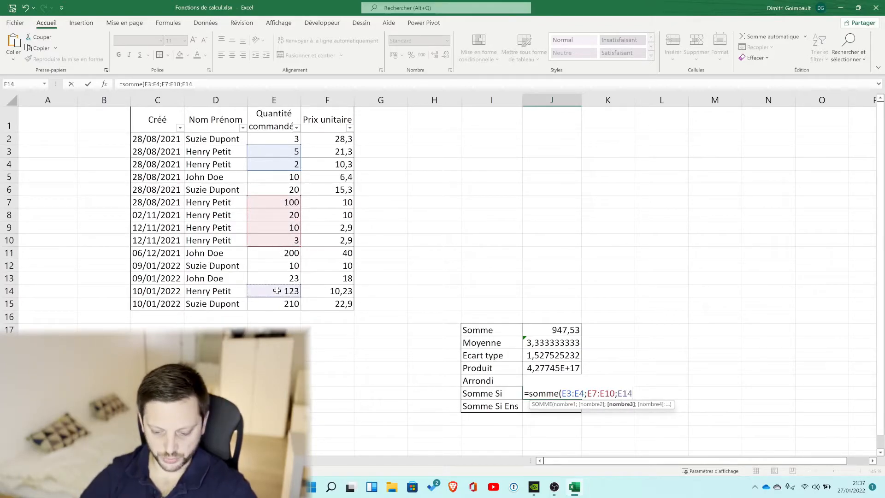
pyautogui.press('Return')
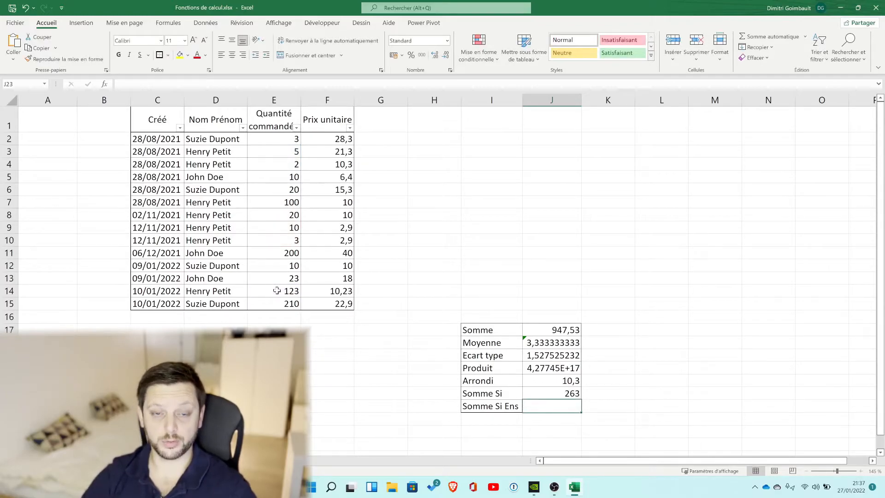
pyautogui.press('Up')
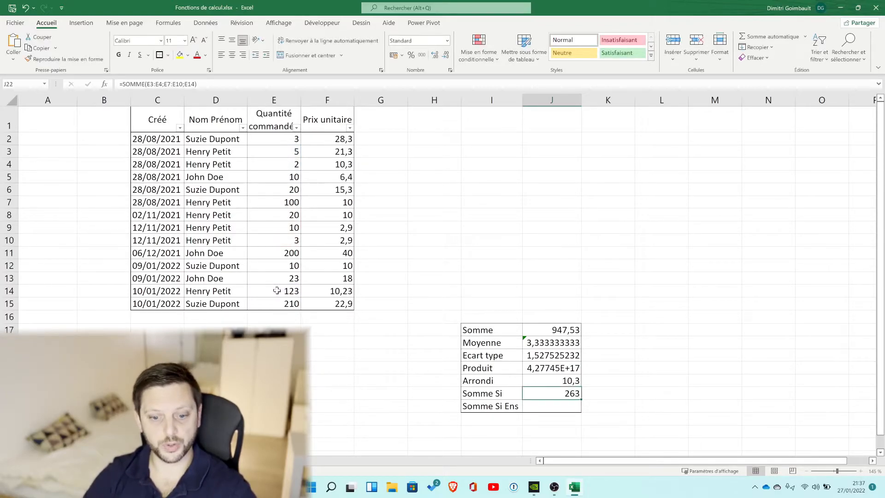
pyautogui.press('Delete')
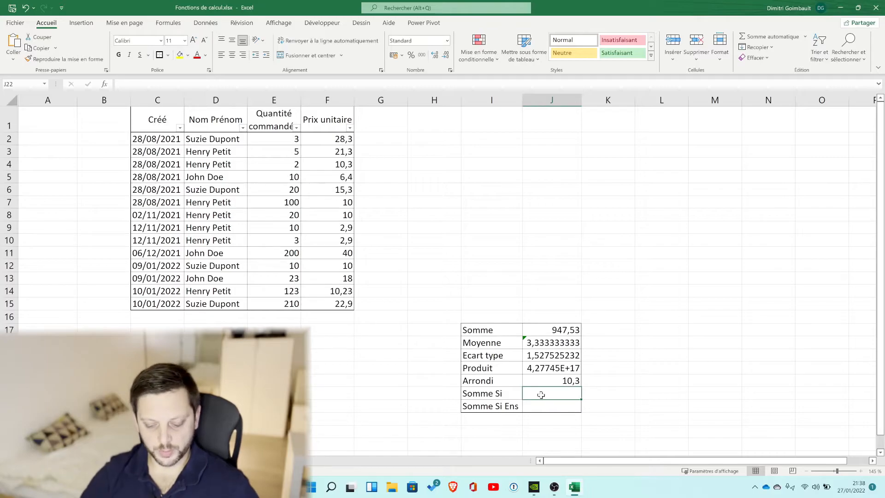
# Start a SOMME.SI formula in the Somme Si cell J22 with the customer names in D2:D15 as the criteria range
pyautogui.write('=s')
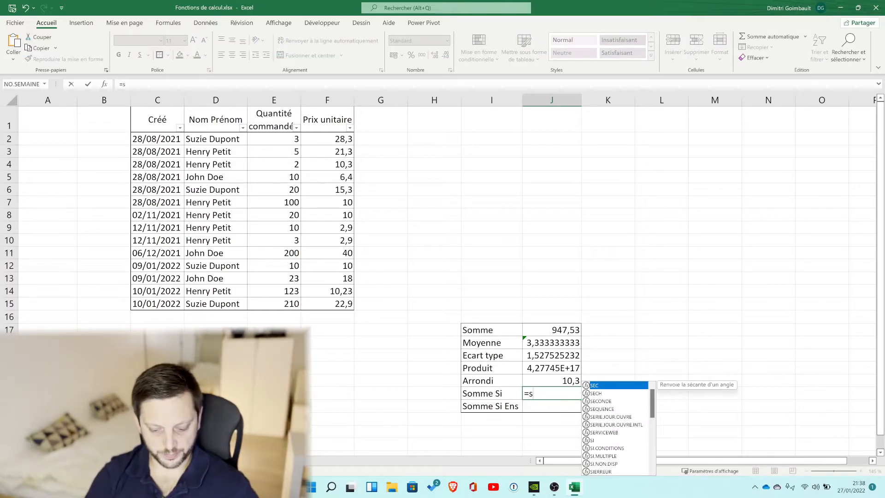
pyautogui.write('omme')
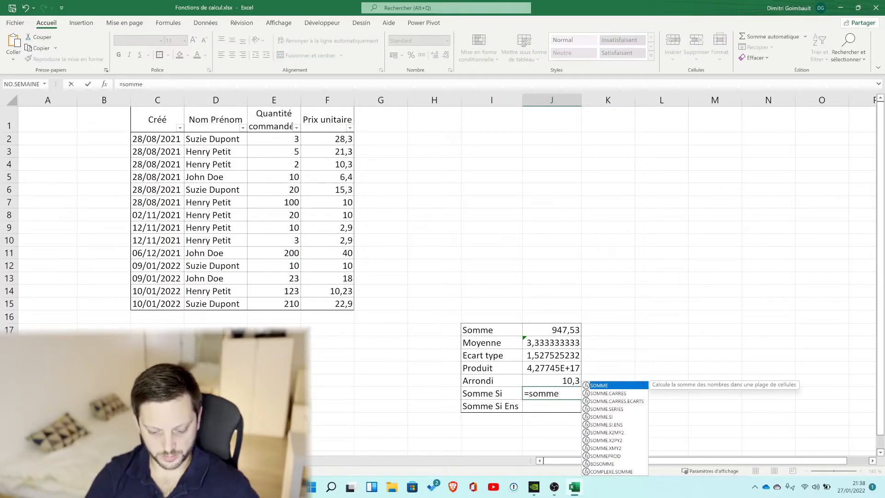
pyautogui.write('.si(')
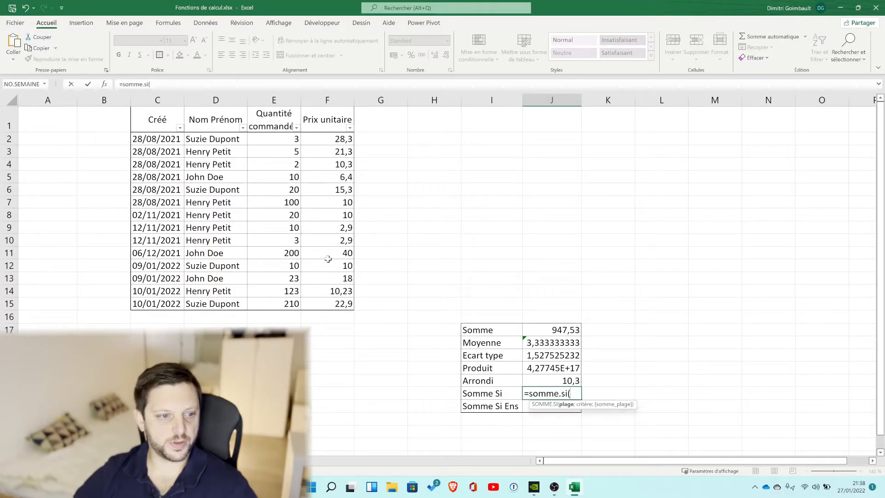
pyautogui.moveTo(221, 140); pyautogui.dragTo(222, 304)
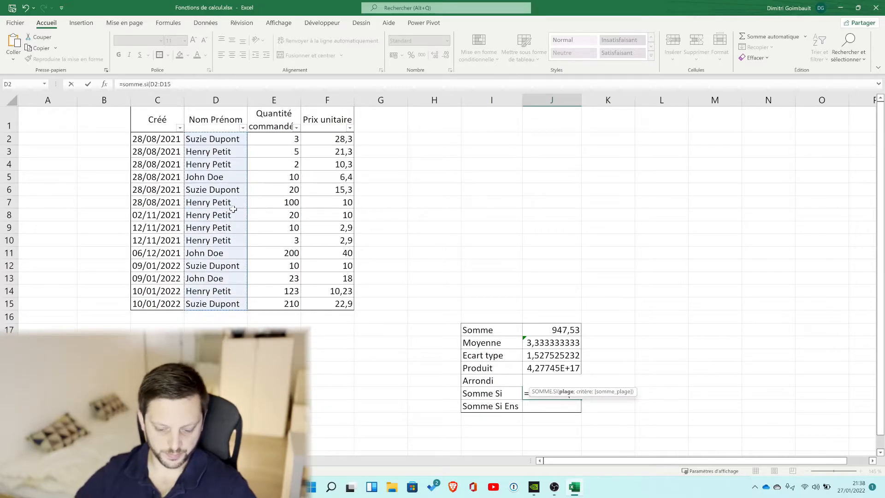
pyautogui.write(';')
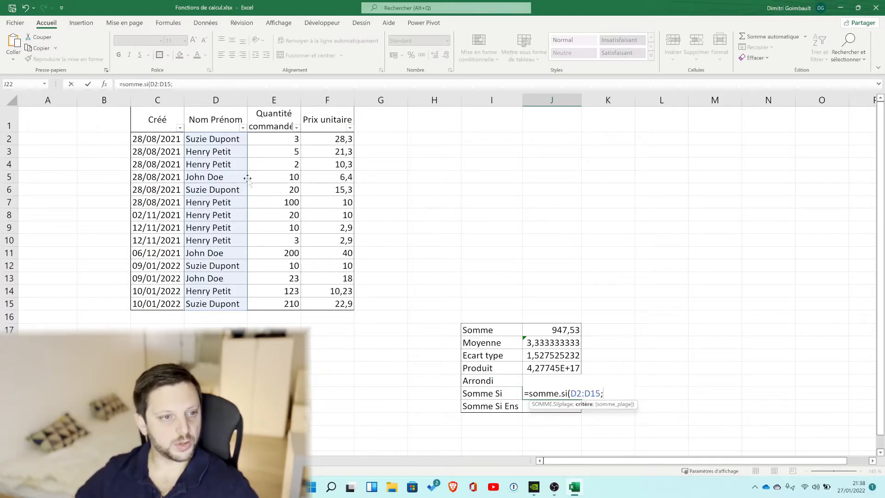
# Complete the SOMME.SI formula in J22 with the full name of the customer in D3 as criterion and E2:E15 as the sum range
pyautogui.write('"')
pyautogui.doubleClick(174, 84)
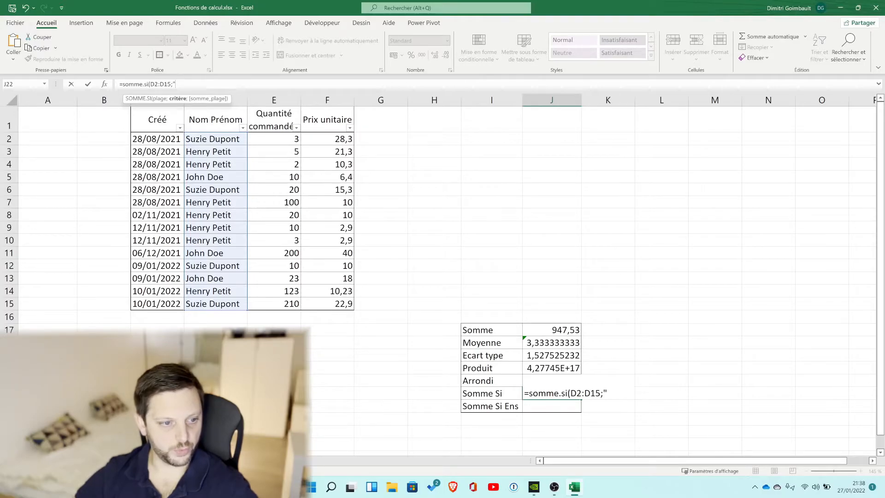
pyautogui.write('Henry')
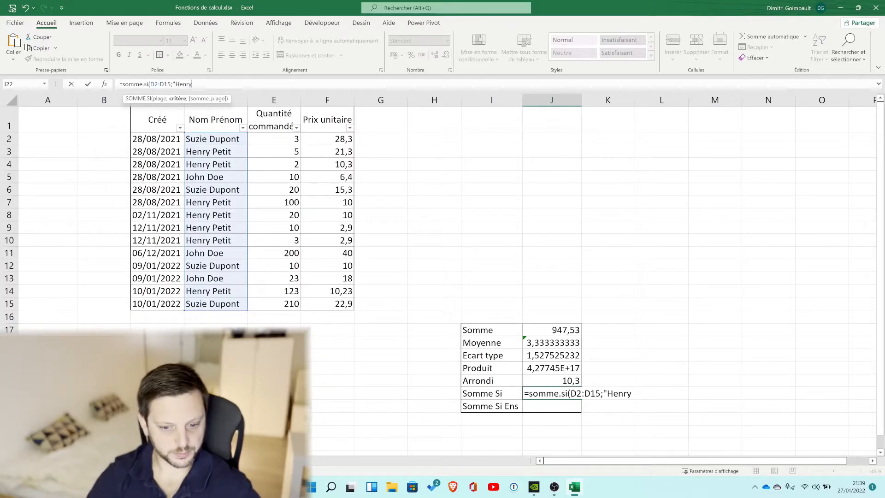
pyautogui.write(' Petit')
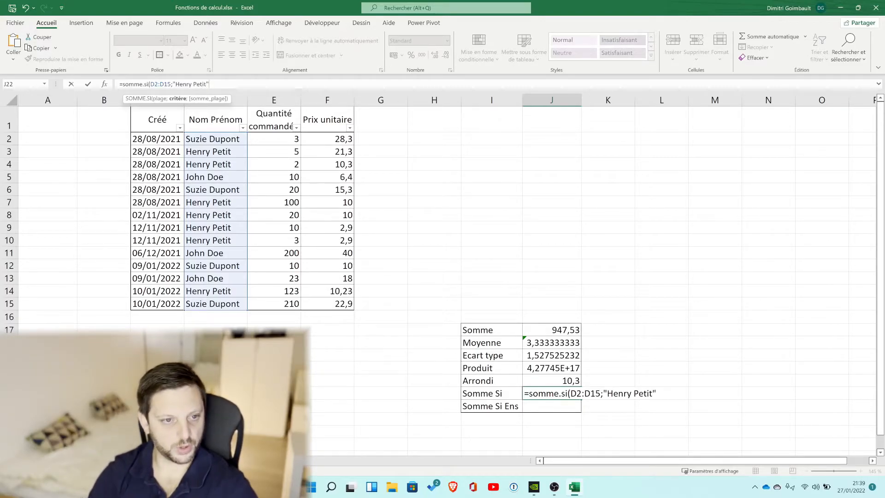
pyautogui.write(';')
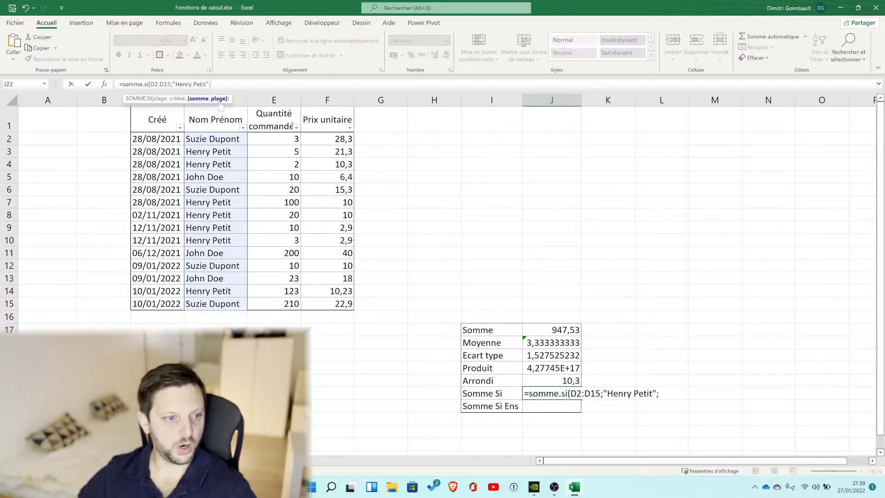
pyautogui.click(274, 139)
pyautogui.moveTo(274, 139); pyautogui.dragTo(279, 304)
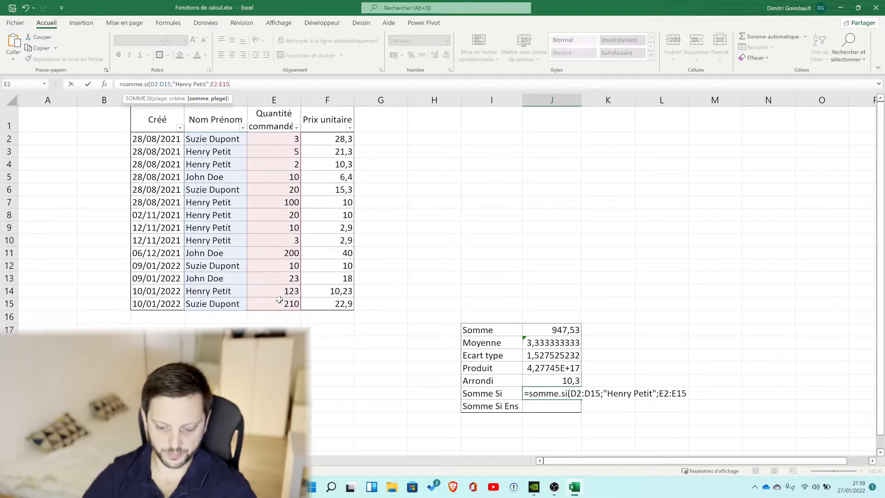
pyautogui.press('Return')
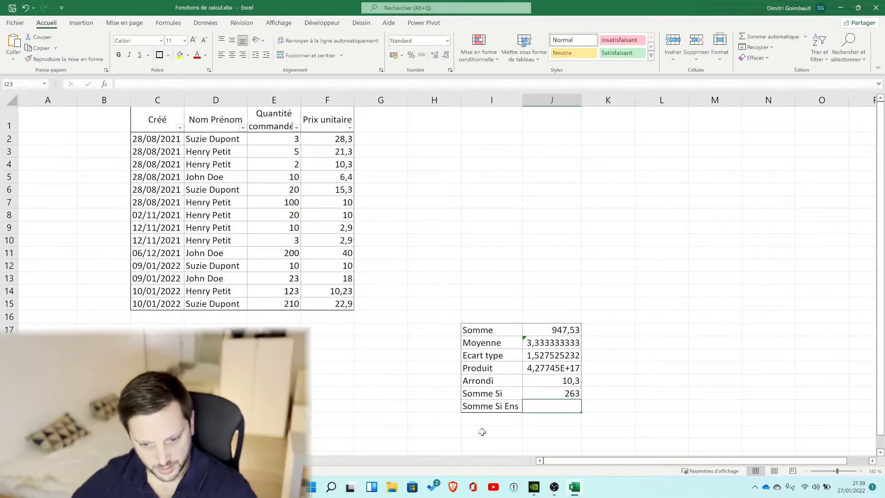
# Review the arguments of the SOMME.SI formula in J22 and the SOMME range in J17 against the quantities in E2:E15
pyautogui.click(550, 394)
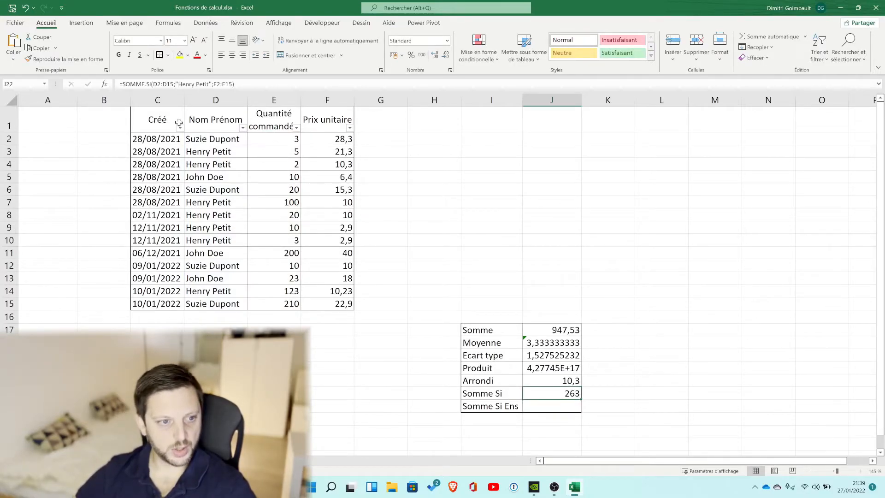
pyautogui.click(220, 84)
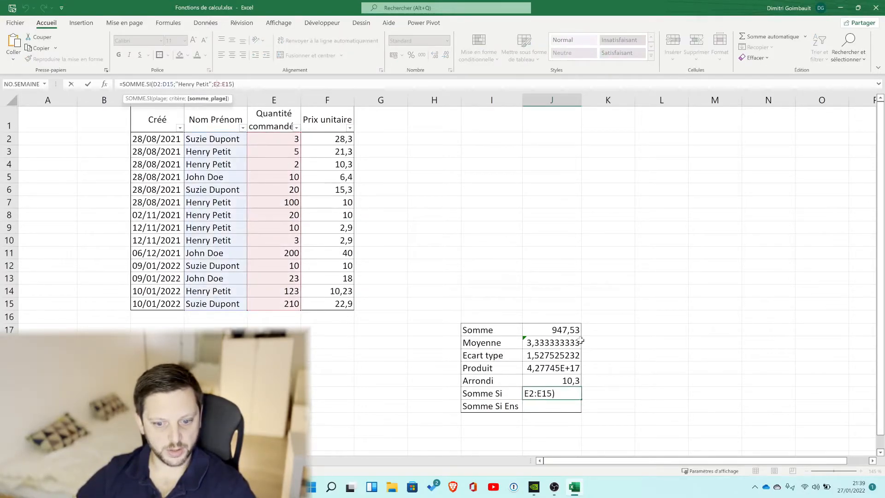
pyautogui.press('Escape')
pyautogui.click(566, 331)
pyautogui.press('F2')
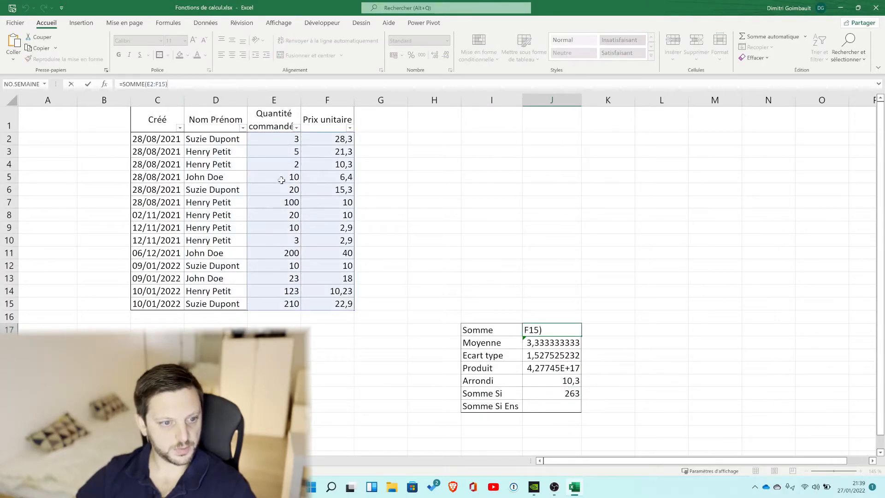
pyautogui.moveTo(276, 141); pyautogui.dragTo(273, 303)
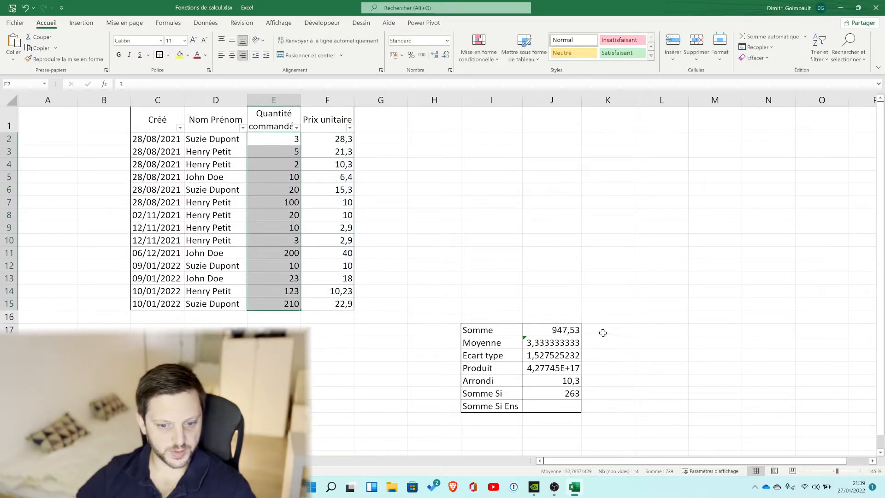
# Change the range of the SOMME formula in J17 to E2:E15 so that only the ordered quantities are added
pyautogui.click(547, 331)
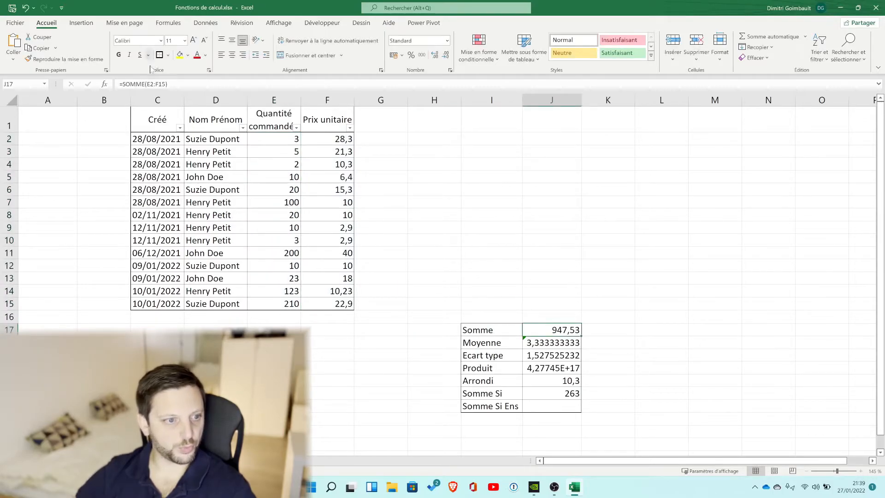
pyautogui.press('F2')
pyautogui.press('BackSpace')
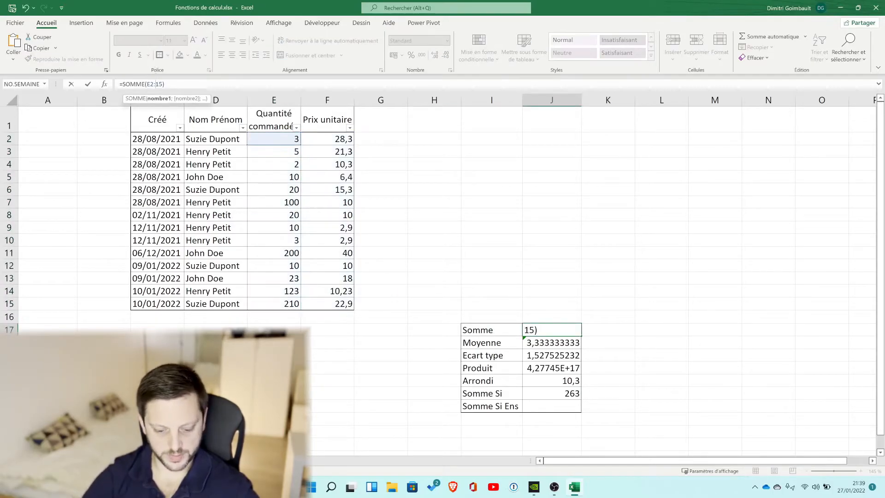
pyautogui.write('E')
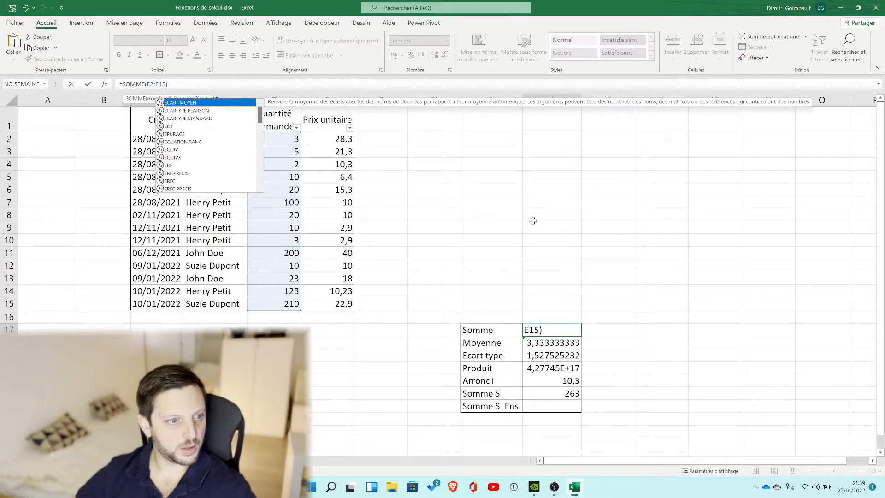
pyautogui.press('Return')
# Compare the Somme result in J17 with the quantities in E2:E15 and the Somme Si result in J22
pyautogui.click(571, 325)
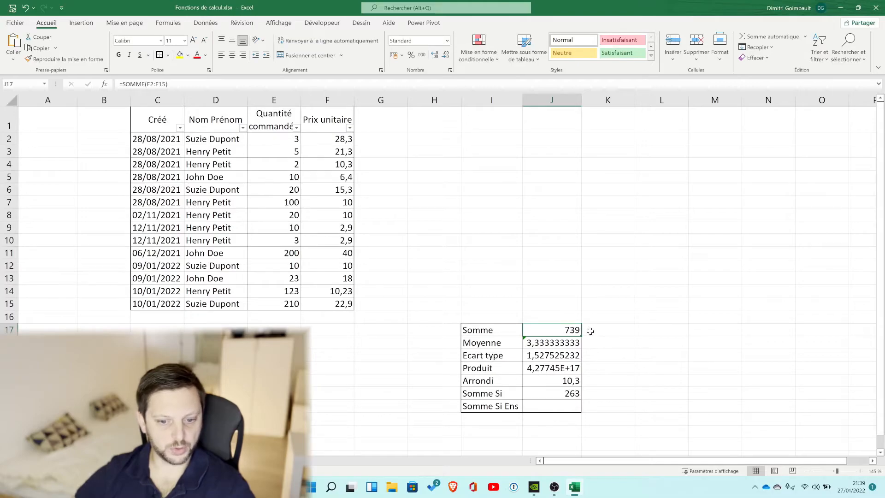
pyautogui.moveTo(260, 139); pyautogui.dragTo(268, 305)
pyautogui.click(558, 390)
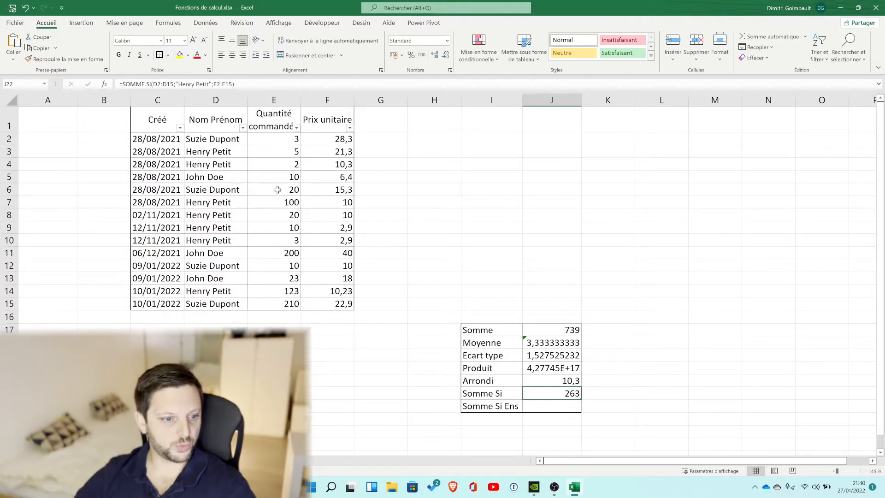
# Replace the formula in J22 with a SOMME.SI that adds the quantities in E2:E15 meeting the criterion "<=10"
pyautogui.press('Delete')
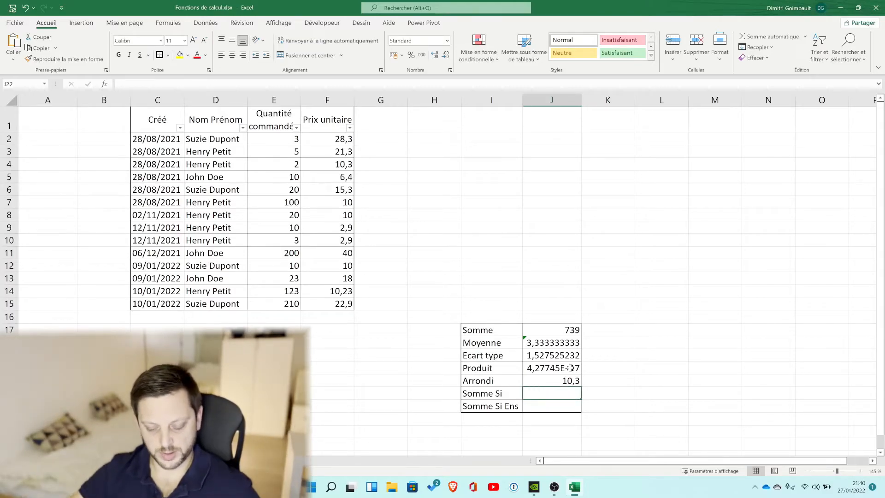
pyautogui.write('=somme')
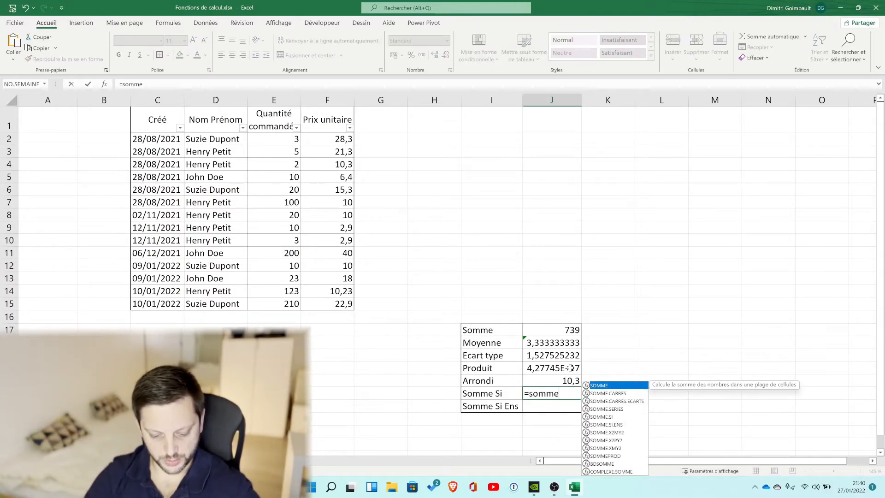
pyautogui.write('.si(')
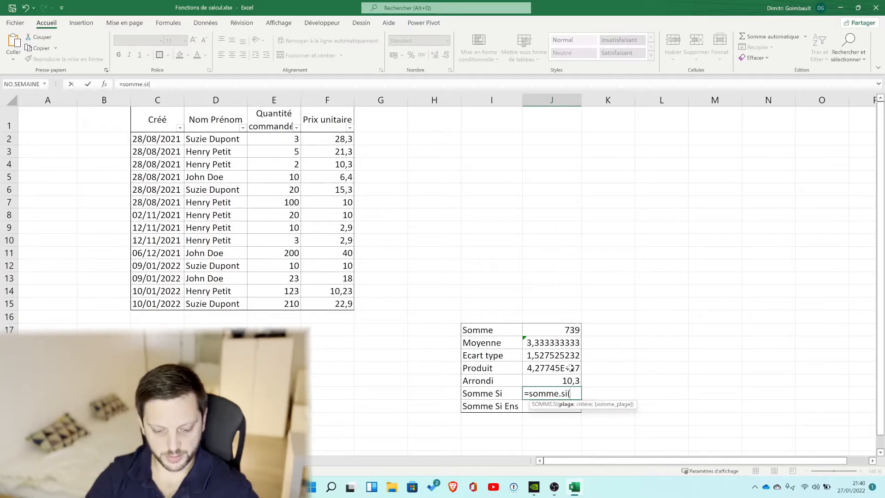
pyautogui.moveTo(284, 136); pyautogui.dragTo(292, 306)
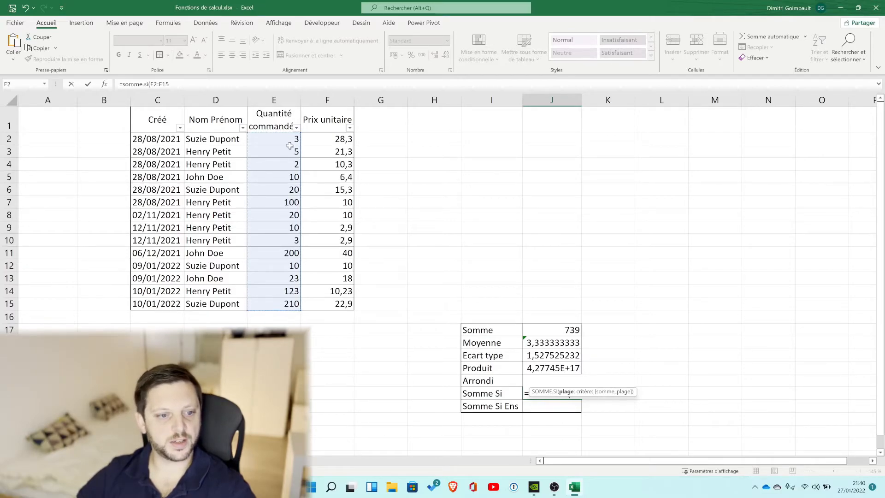
pyautogui.click(199, 86)
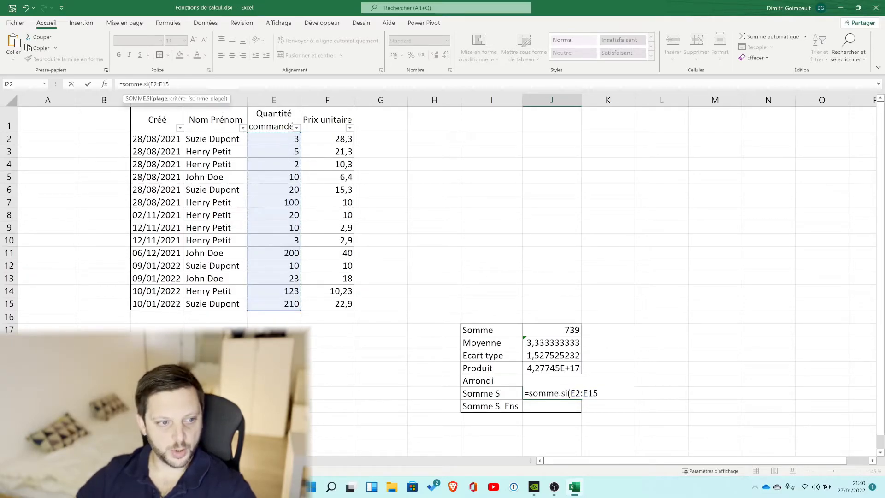
pyautogui.write(';"<')
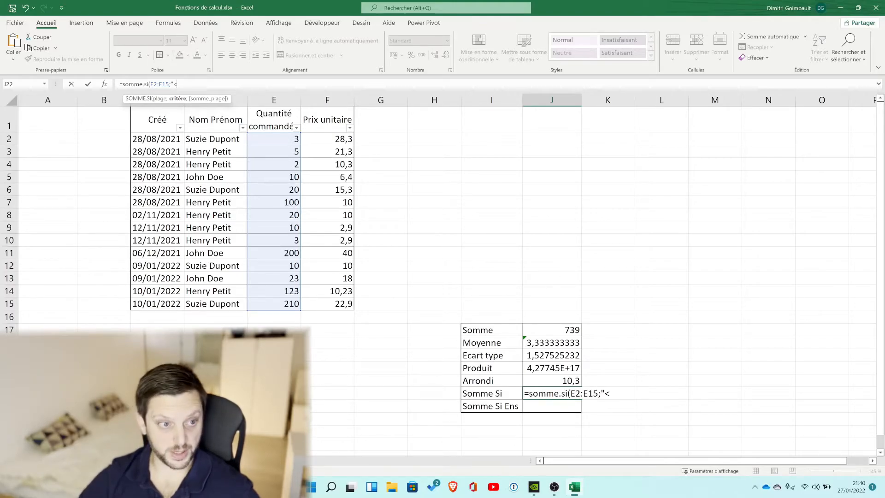
pyautogui.write('10')
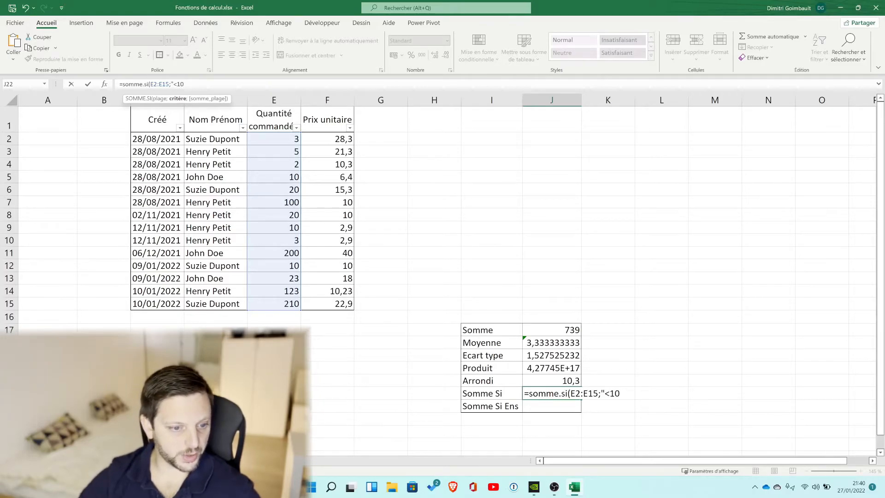
pyautogui.write('=10')
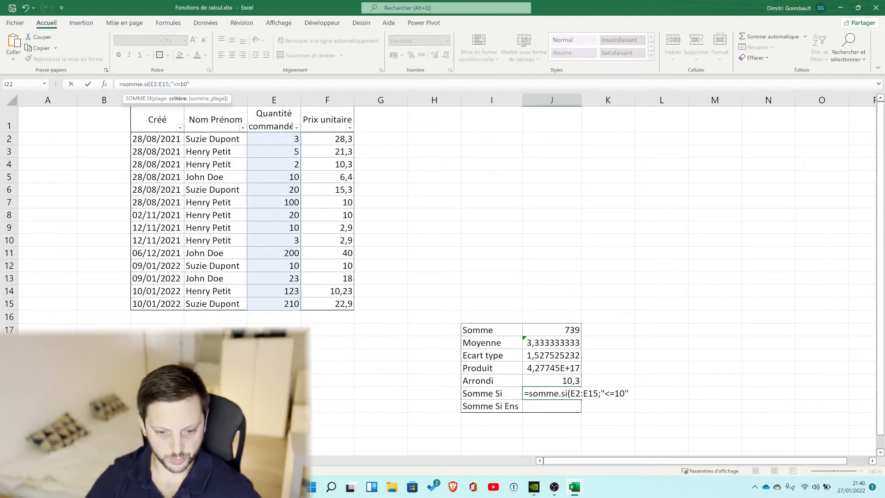
pyautogui.write(')')
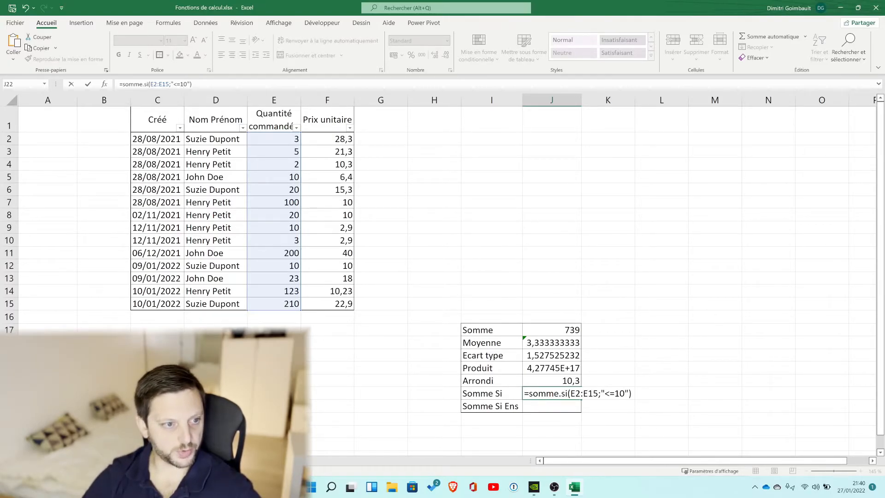
pyautogui.press('Return')
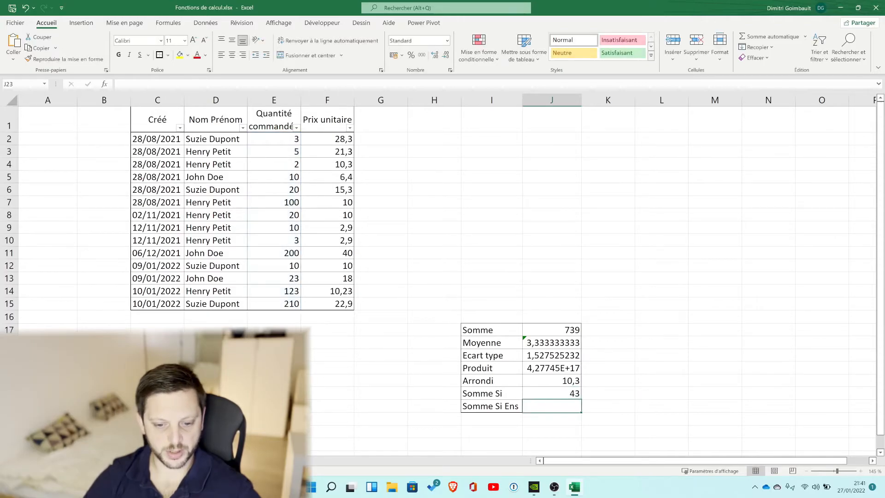
# Check the Somme Si result in J22 against the sum of the selected quantities of 10 or less in column E
pyautogui.click(572, 392)
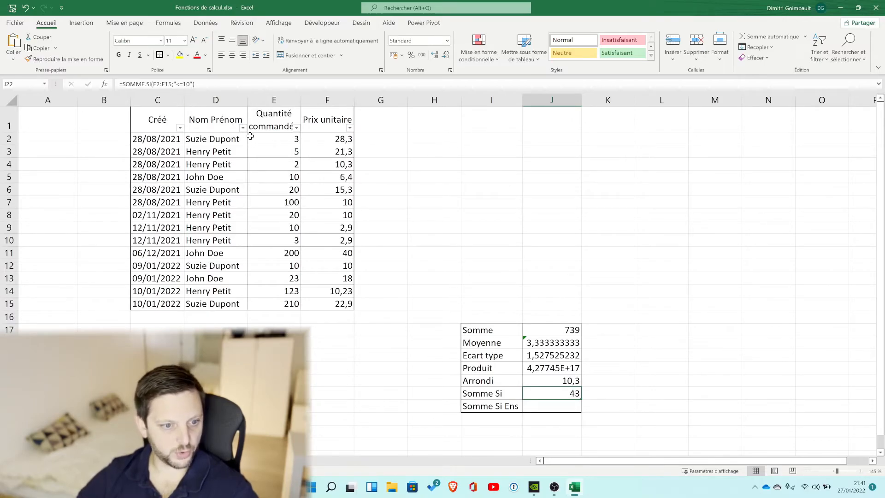
pyautogui.moveTo(275, 136); pyautogui.dragTo(280, 174)
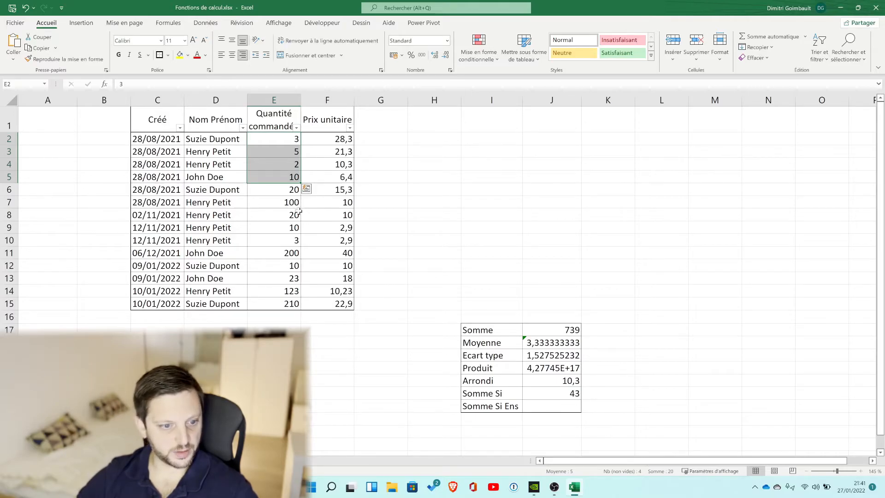
pyautogui.click(289, 228)
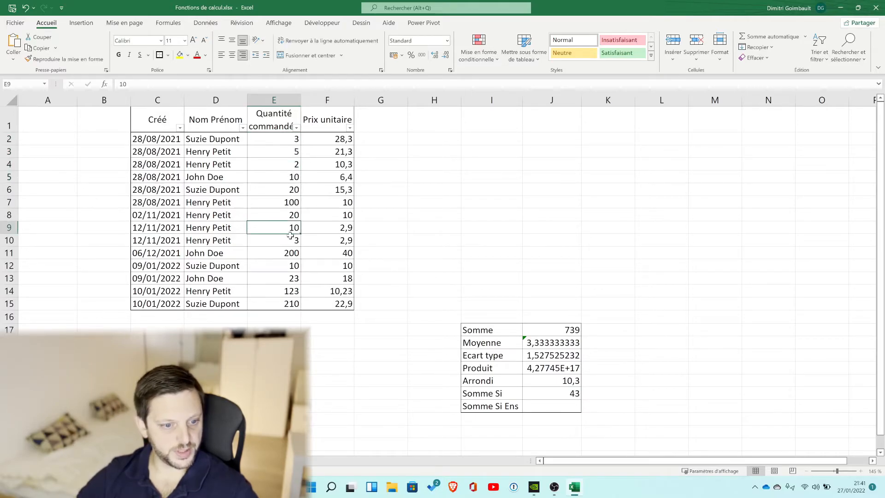
pyautogui.click(289, 265)
pyautogui.click(291, 241)
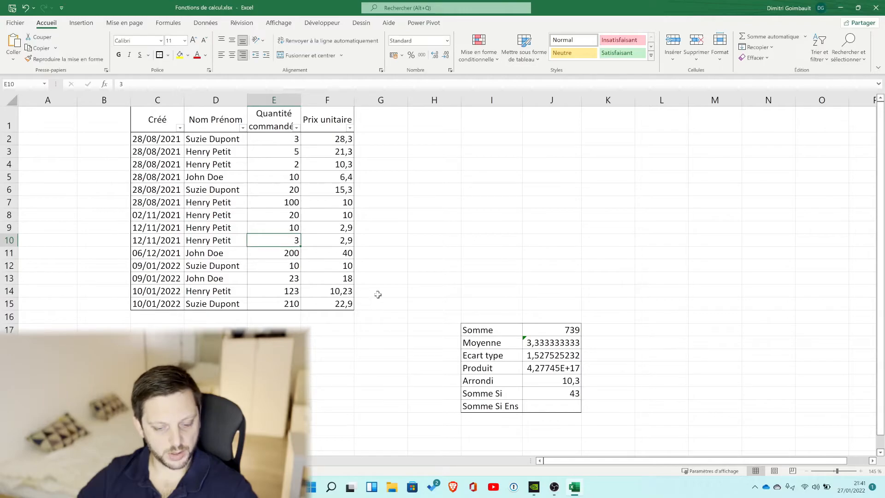
pyautogui.click(296, 266)
pyautogui.moveTo(292, 240); pyautogui.dragTo(290, 233)
pyautogui.moveTo(294, 177); pyautogui.dragTo(290, 139)
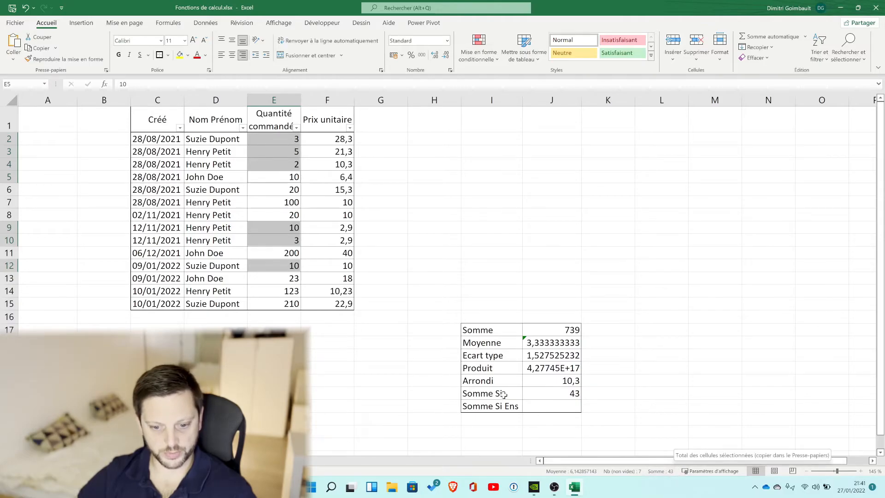
pyautogui.click(531, 395)
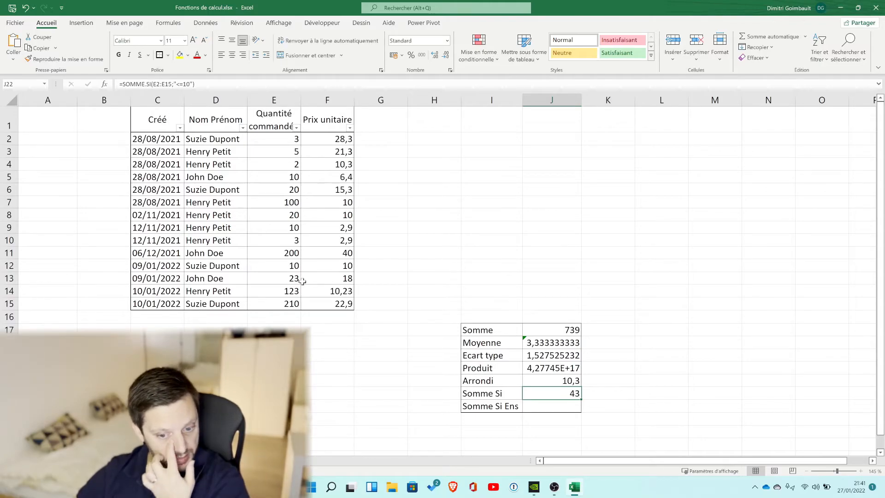
# Enter a SOMME.SI.ENS formula in J23 with sum range E2:E15, criteria range D2:D15 and the full name of the customer in D5 as criterion
pyautogui.click(552, 409)
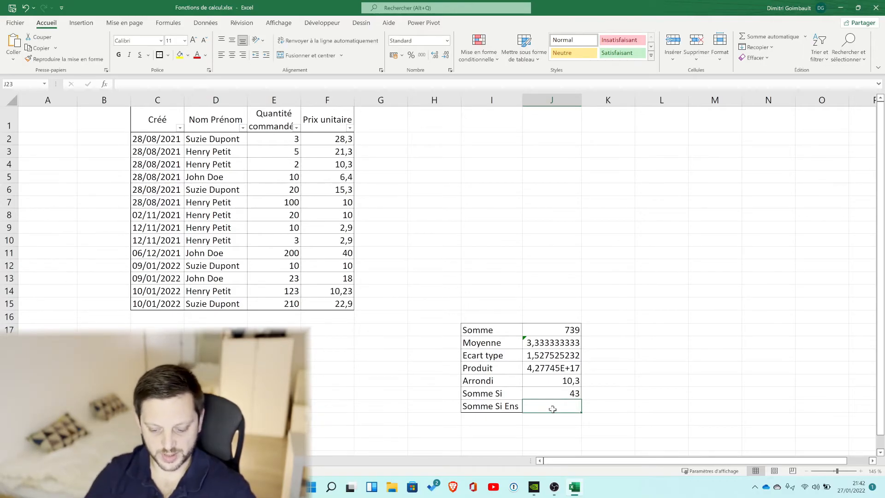
pyautogui.write('=somme.si')
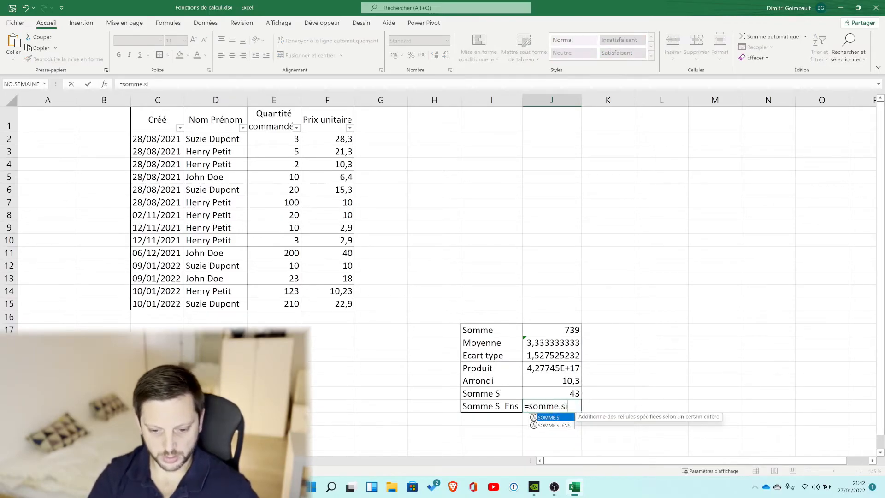
pyautogui.write('.ens(')
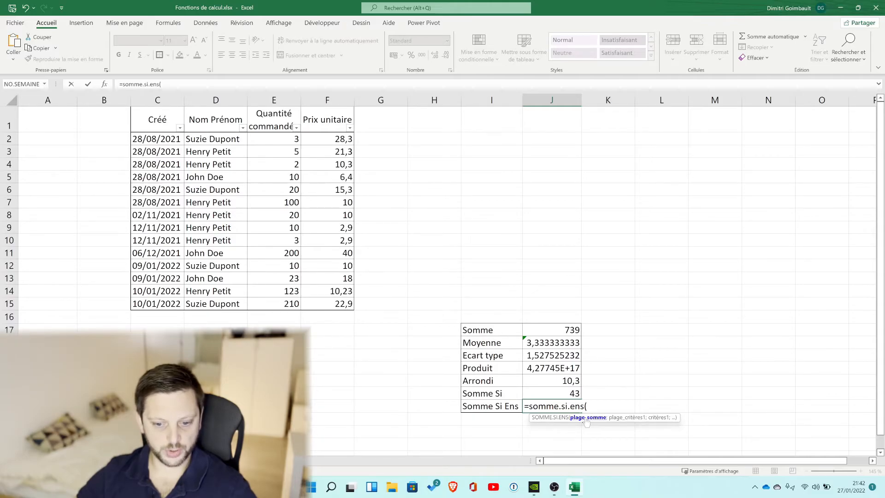
pyautogui.moveTo(277, 138); pyautogui.dragTo(276, 301)
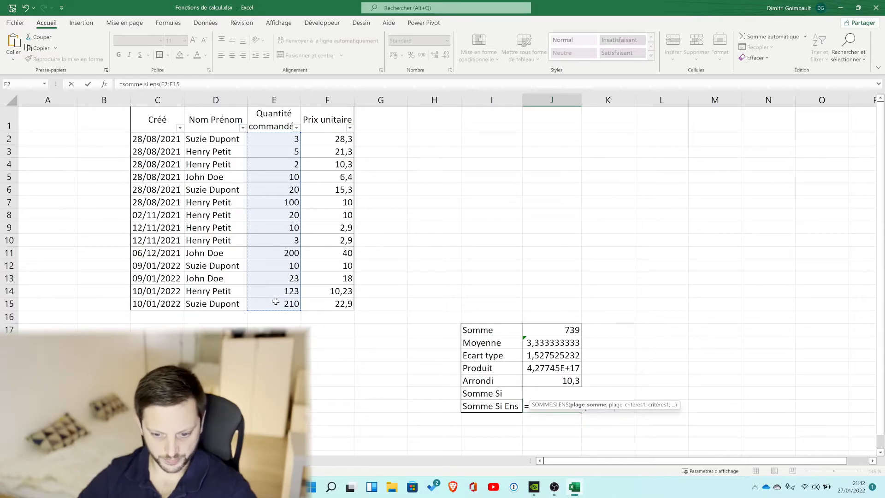
pyautogui.write(';')
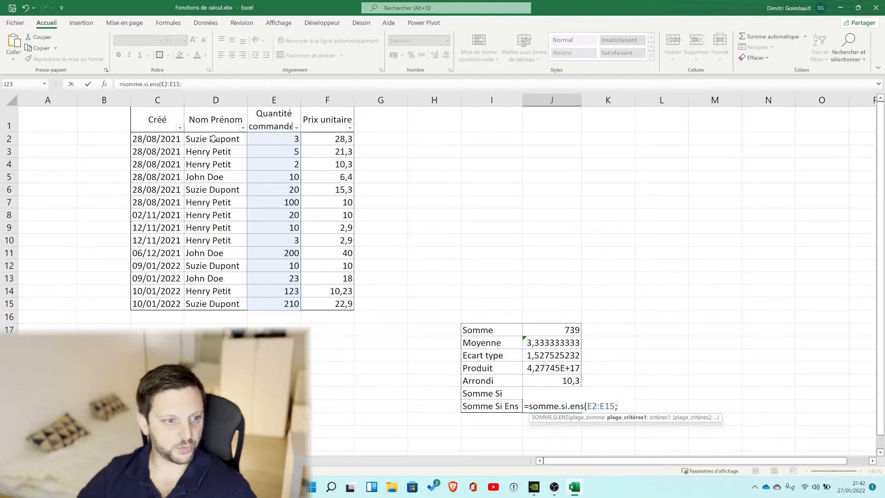
pyautogui.moveTo(214, 137); pyautogui.dragTo(212, 305)
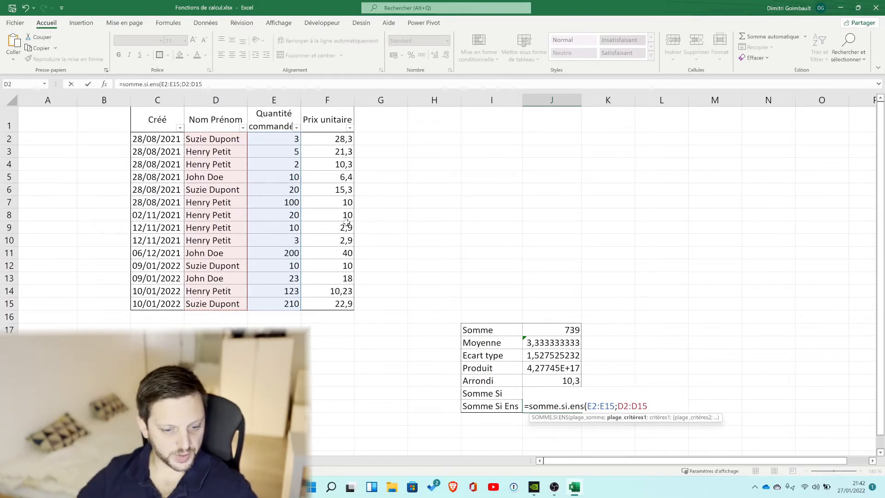
pyautogui.write(';')
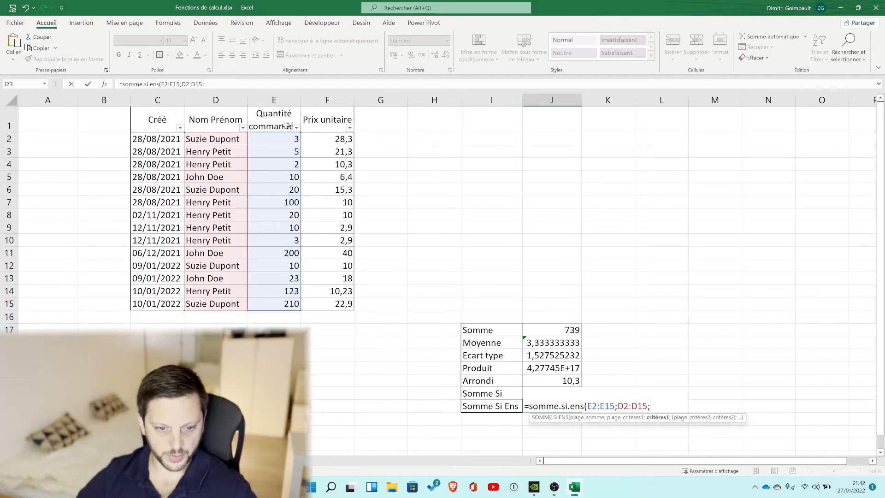
pyautogui.write('"')
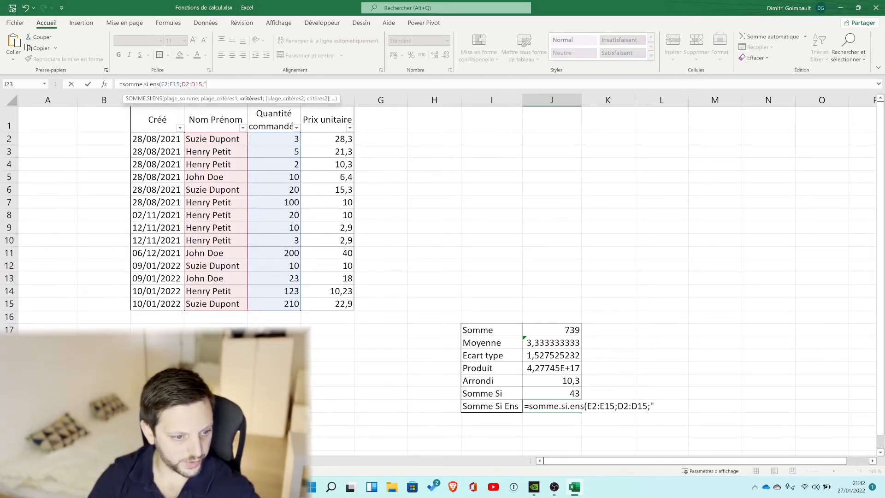
pyautogui.write('John Doe"')
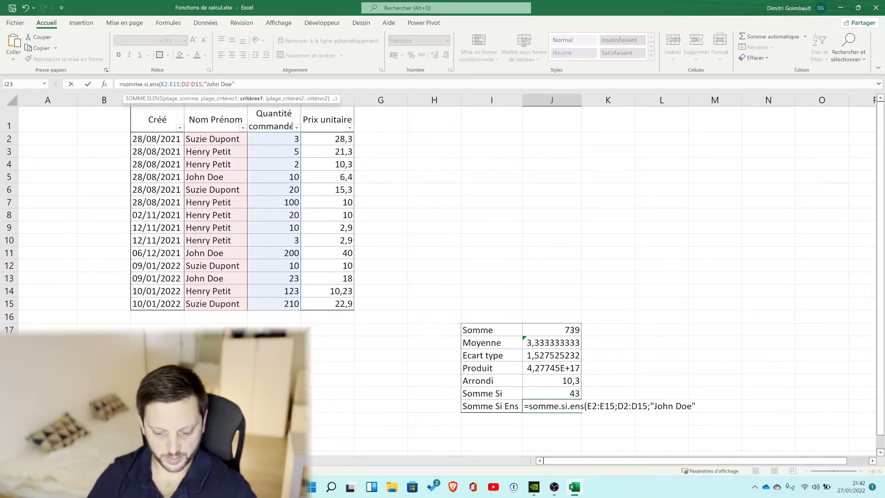
pyautogui.press('Return')
pyautogui.press('Up')
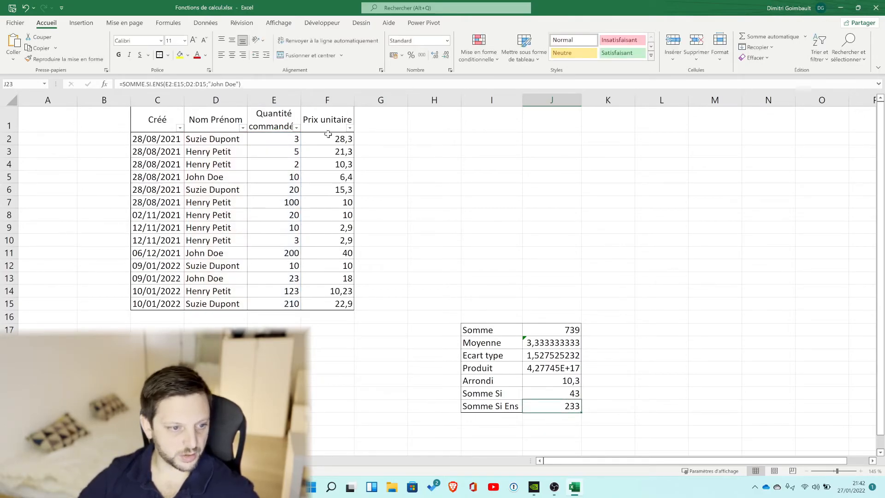
# Select the quantities in E5, E11 and E13 together to compare their sum with the Somme Si Ens result
pyautogui.click(282, 178)
pyautogui.keyDown('ctrl'); pyautogui.click(276, 249); pyautogui.keyUp('ctrl')
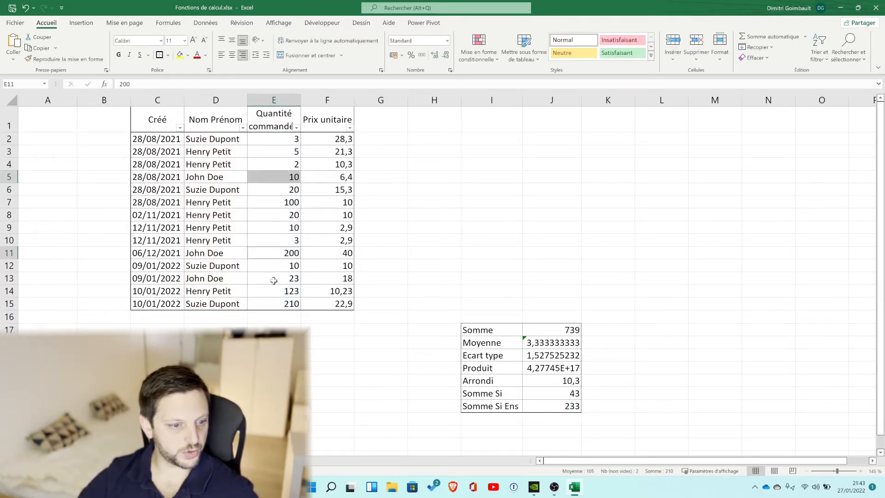
pyautogui.keyDown('ctrl'); pyautogui.click(273, 278); pyautogui.keyUp('ctrl')
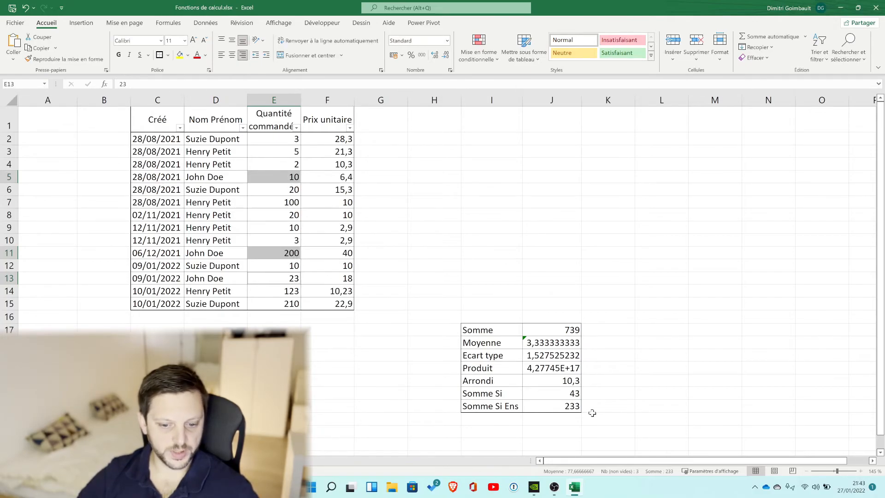
# Add a second condition to the SOMME.SI.ENS formula in J23, with criteria range E2:E15 and criterion "<50"
pyautogui.click(560, 407)
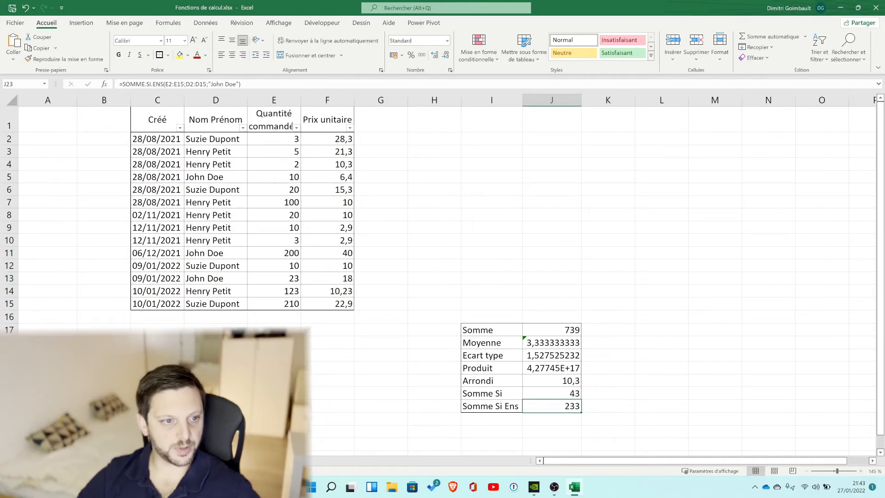
pyautogui.press('F2')
pyautogui.press('Left')
pyautogui.write(';')
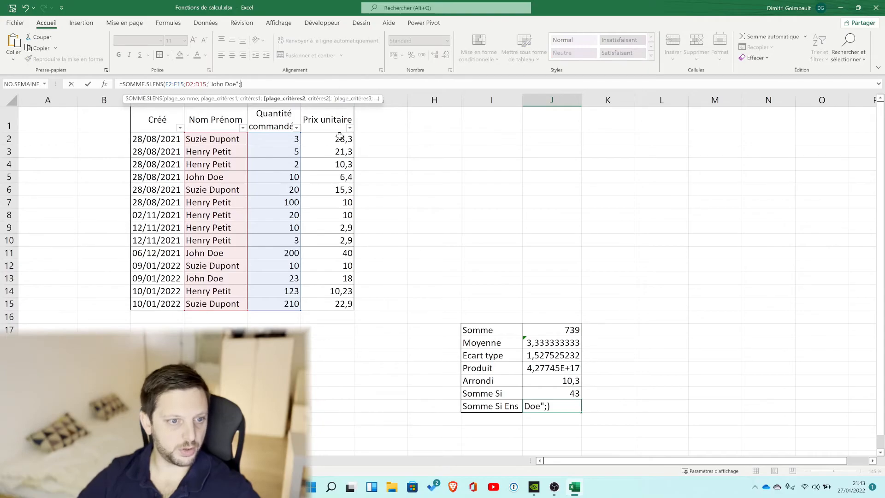
pyautogui.moveTo(273, 137); pyautogui.dragTo(281, 305)
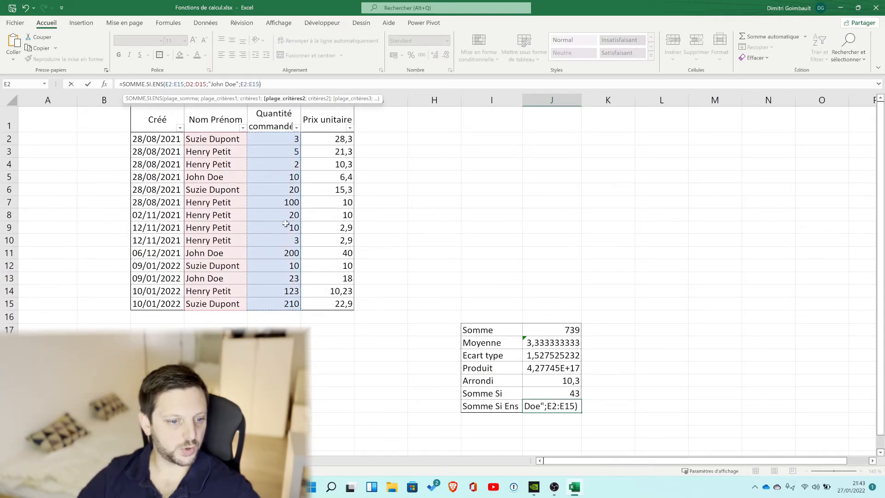
pyautogui.write(';"')
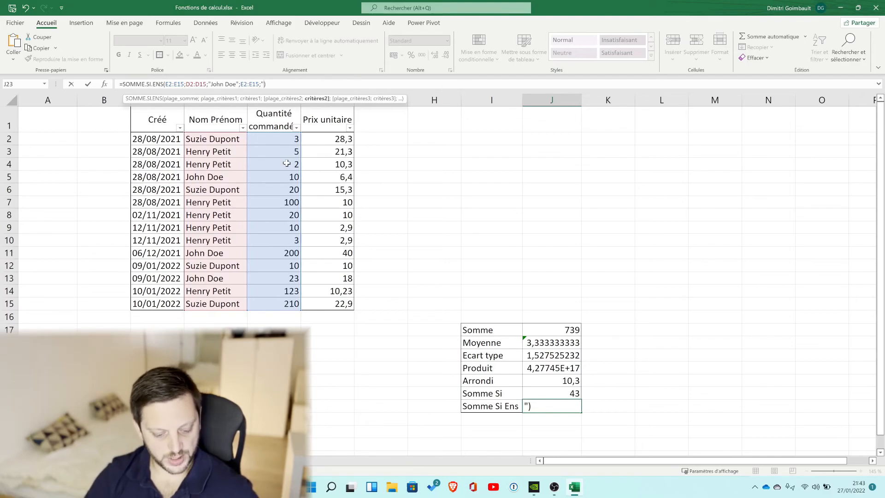
pyautogui.write('<50"')
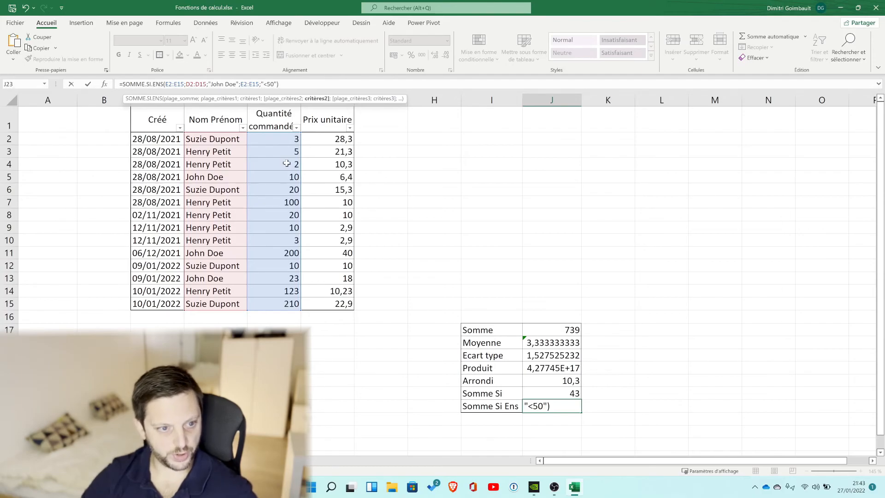
pyautogui.press('Return')
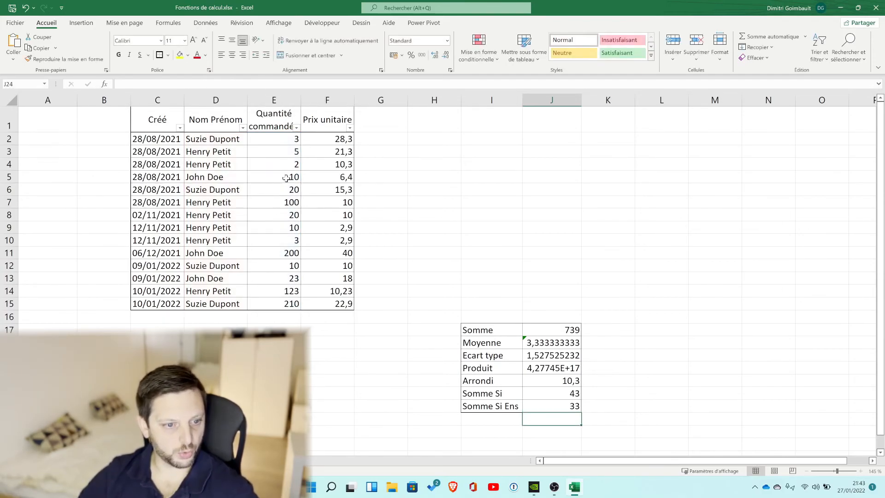
# Check the two-condition result in J23 against the sum of the selected quantities in E5 and E13
pyautogui.click(286, 178)
pyautogui.keyDown('ctrl'); pyautogui.click(281, 240); pyautogui.keyUp('ctrl')
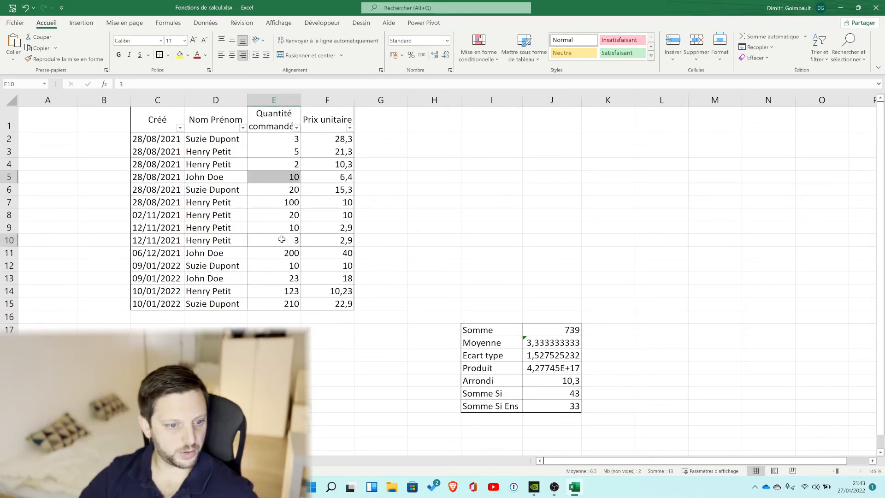
pyautogui.click(288, 279)
pyautogui.keyDown('ctrl'); pyautogui.click(280, 176); pyautogui.keyUp('ctrl')
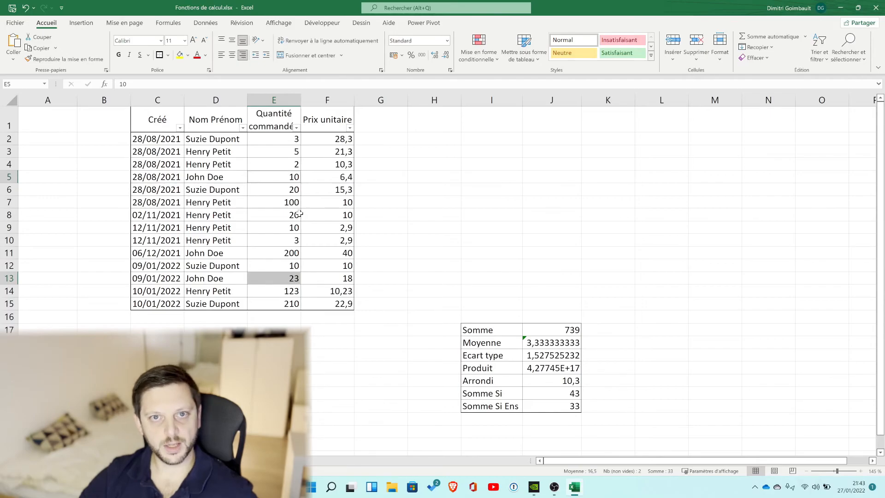